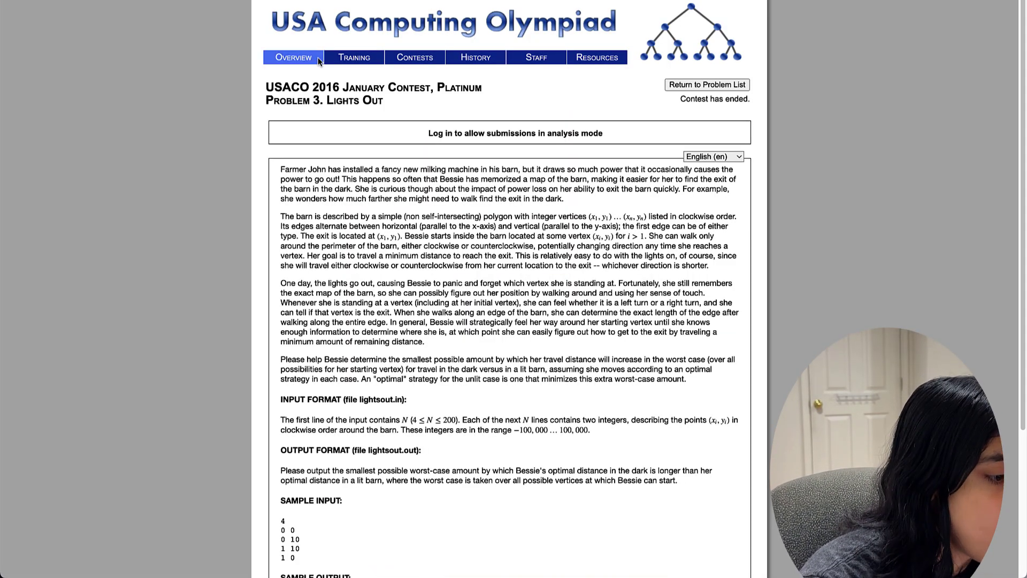
Leave the Lights Out problem statement and return to the January 2016 contest problem list.
{"action": "left_click_drag", "start_coordinate": [320, 89], "coordinate": [424, 101]}
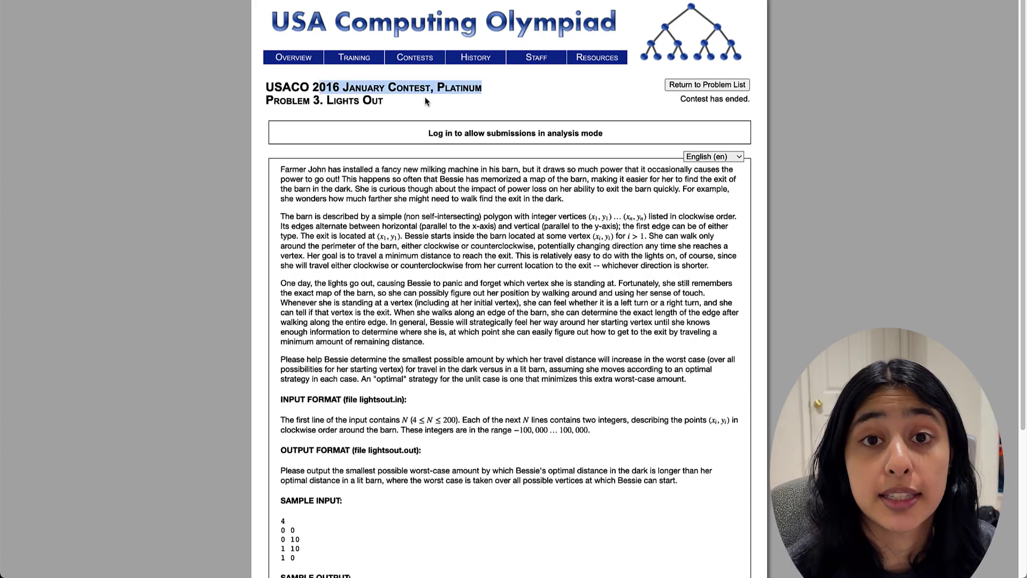
{"action": "left_click", "coordinate": [426, 101]}
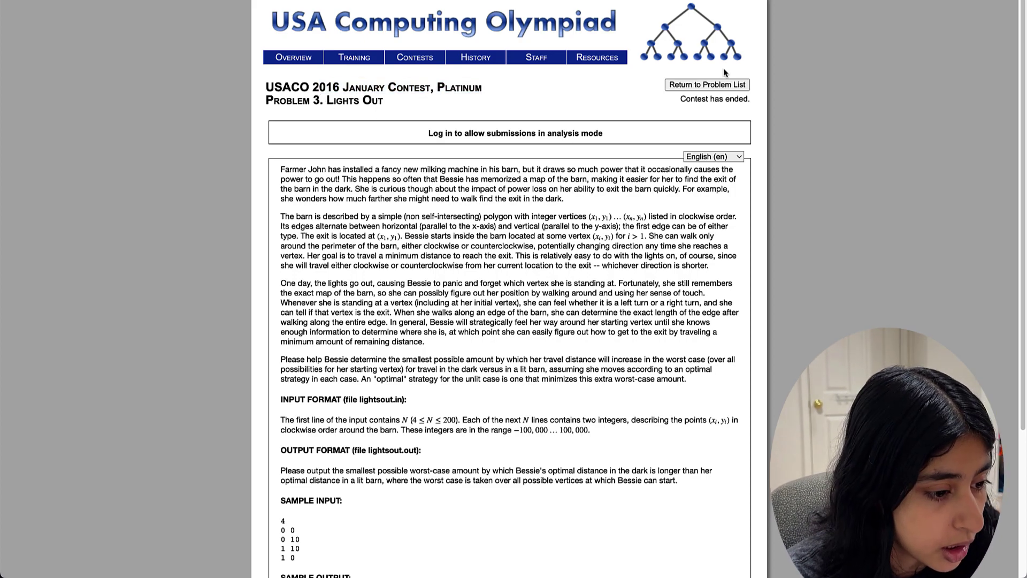
{"action": "left_click", "coordinate": [706, 84]}
Open the Lights Out Platinum solution analysis and select the cross-product if condition in its C++ code.
{"action": "scroll", "coordinate": [480, 241], "scroll_direction": "down", "scroll_amount": 4}
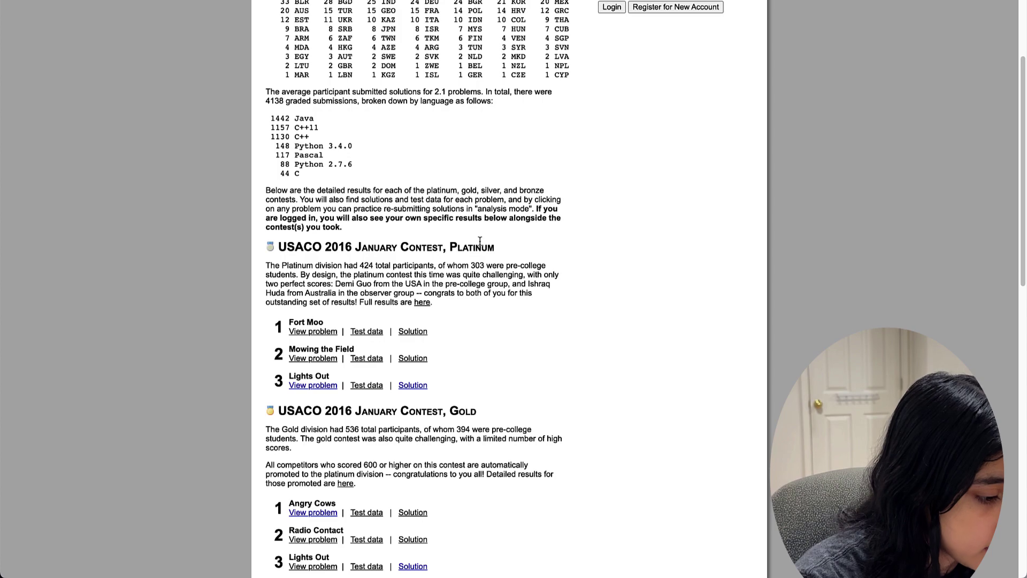
{"action": "left_click", "coordinate": [413, 385]}
{"action": "scroll", "coordinate": [512, 371], "scroll_direction": "down", "scroll_amount": 3}
{"action": "scroll", "coordinate": [512, 371], "scroll_direction": "up", "scroll_amount": 2}
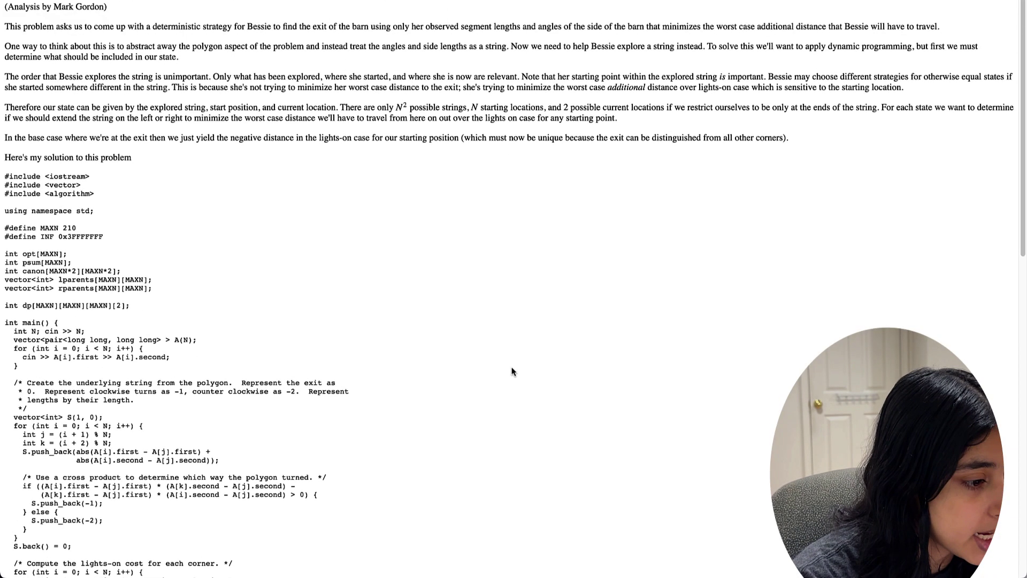
{"action": "scroll", "coordinate": [512, 371], "scroll_direction": "down", "scroll_amount": 4}
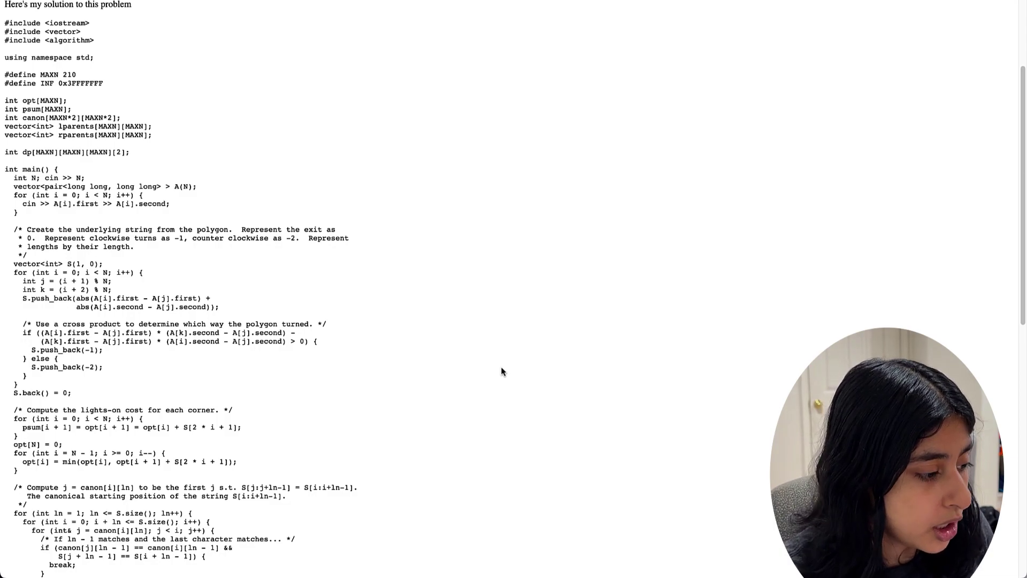
{"action": "mouse_move", "coordinate": [23, 336]}
{"action": "left_mouse_down"}
{"action": "mouse_move", "coordinate": [315, 349]}
{"action": "mouse_move", "coordinate": [72, 346]}
{"action": "mouse_move", "coordinate": [23, 334]}
{"action": "left_mouse_up"}
{"action": "key", "text": "super+c"}
{"action": "left_click", "coordinate": [314, 356]}
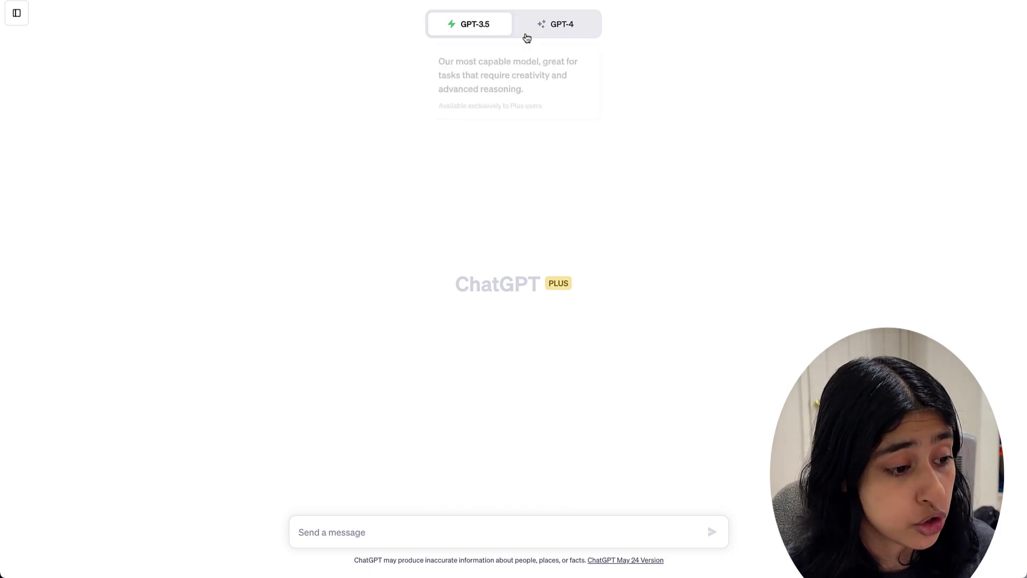
On GPT-3.5, send 'explain this code to me:' followed by the pasted cross-product condition.
{"action": "left_click", "coordinate": [561, 32]}
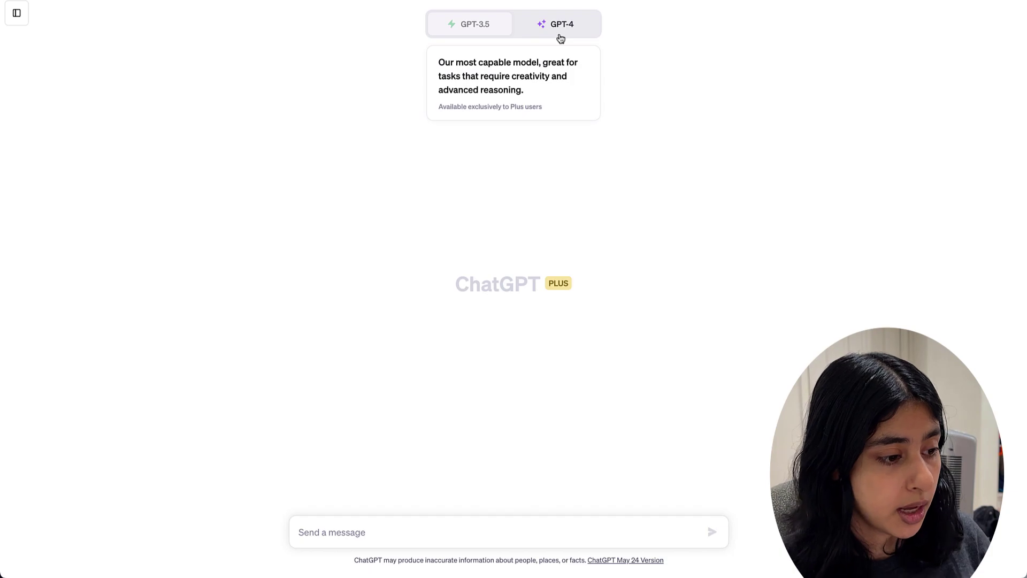
{"action": "left_click", "coordinate": [464, 31]}
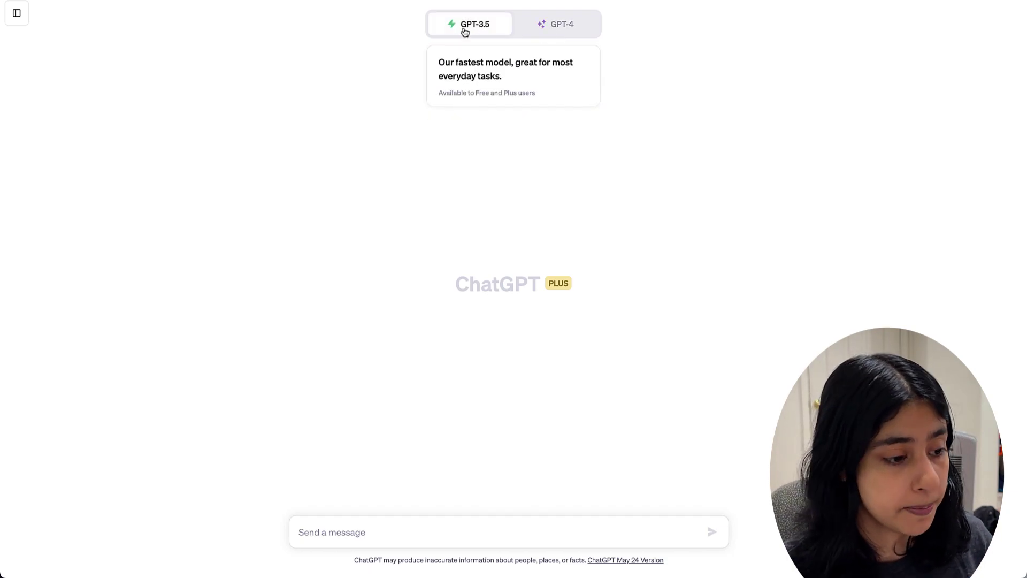
{"action": "left_click", "coordinate": [338, 534]}
{"action": "type", "text": "exp"}
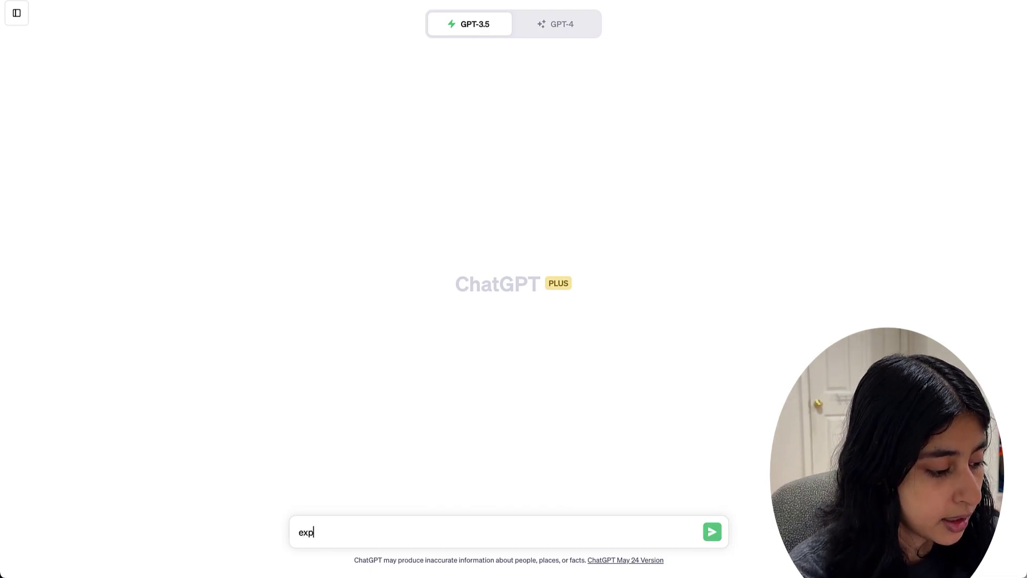
{"action": "type", "text": "lain this code to me:"}
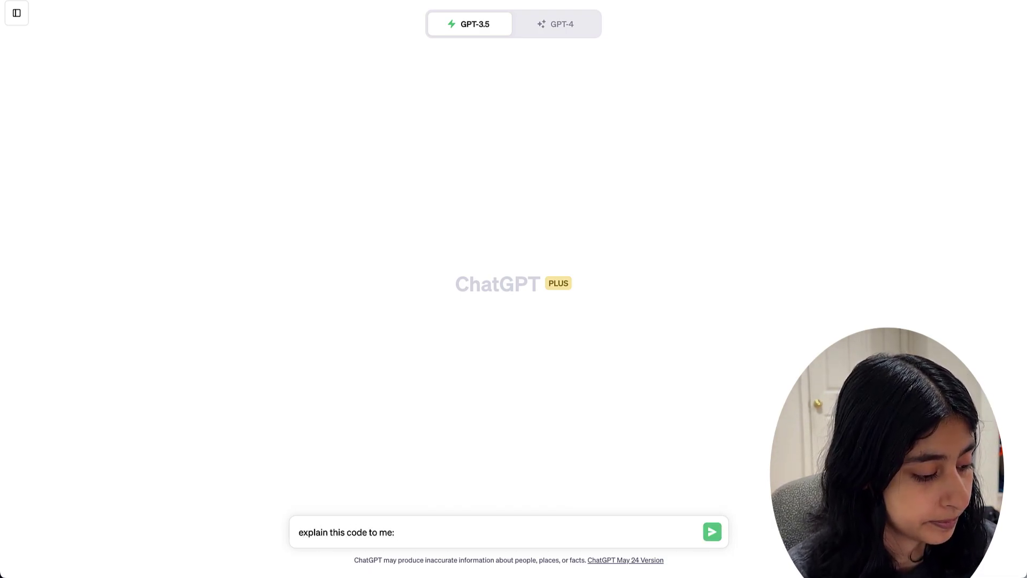
{"action": "key", "text": "super+v"}
{"action": "key", "text": "Return"}
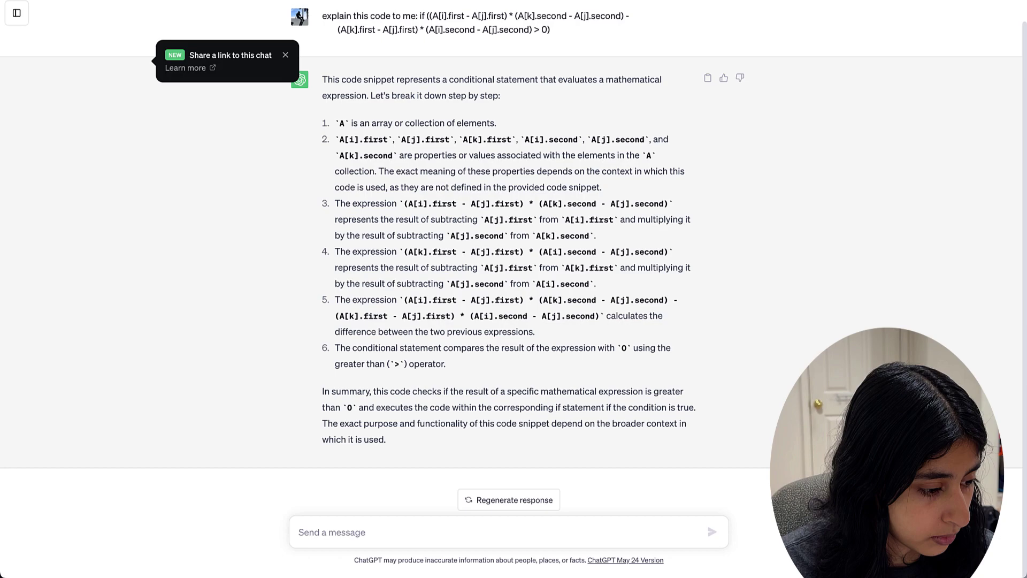
Send the follow-up question 'what would this code be used for'.
{"action": "left_click", "coordinate": [479, 535]}
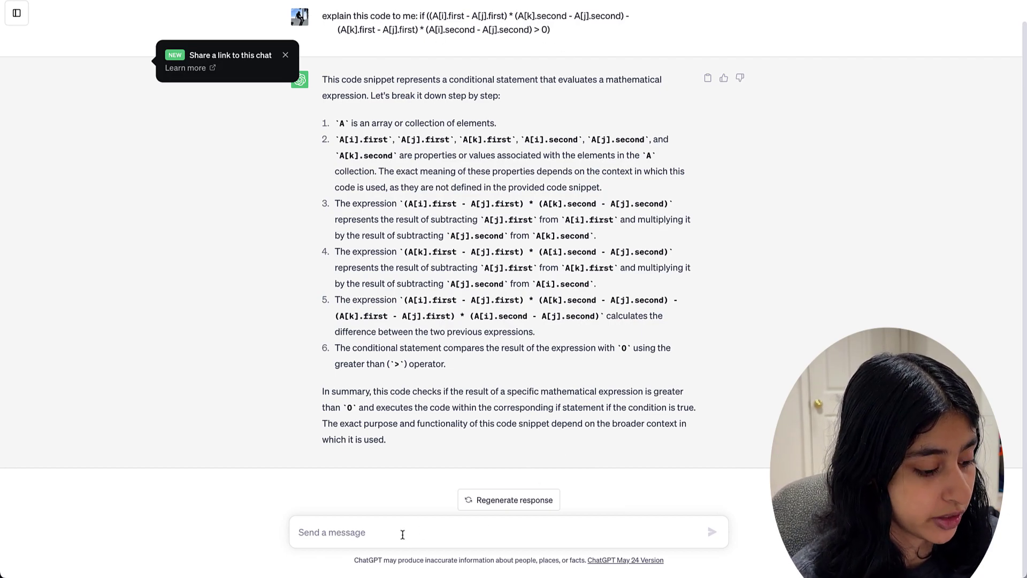
{"action": "type", "text": "wh"}
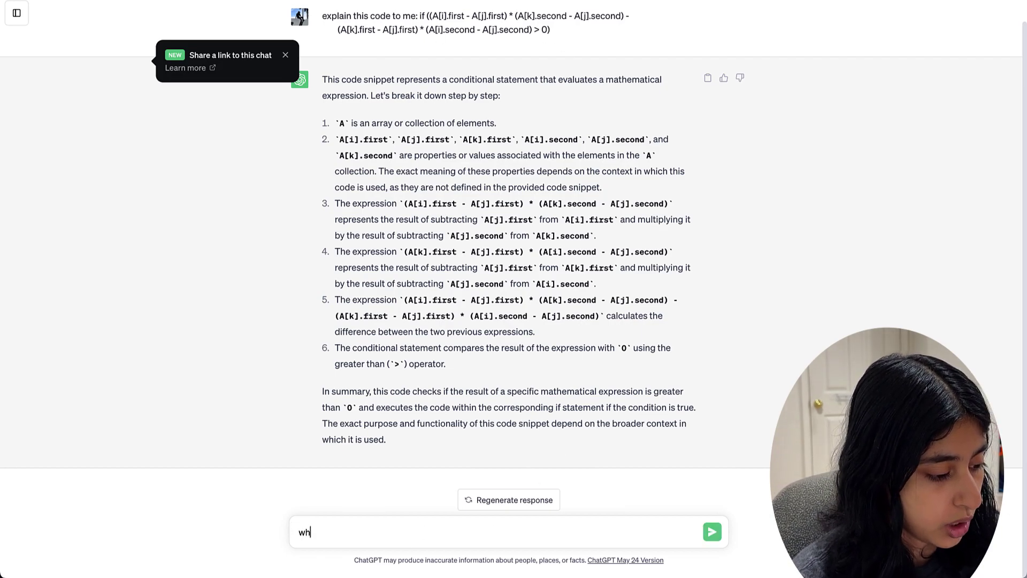
{"action": "type", "text": "y would someone"}
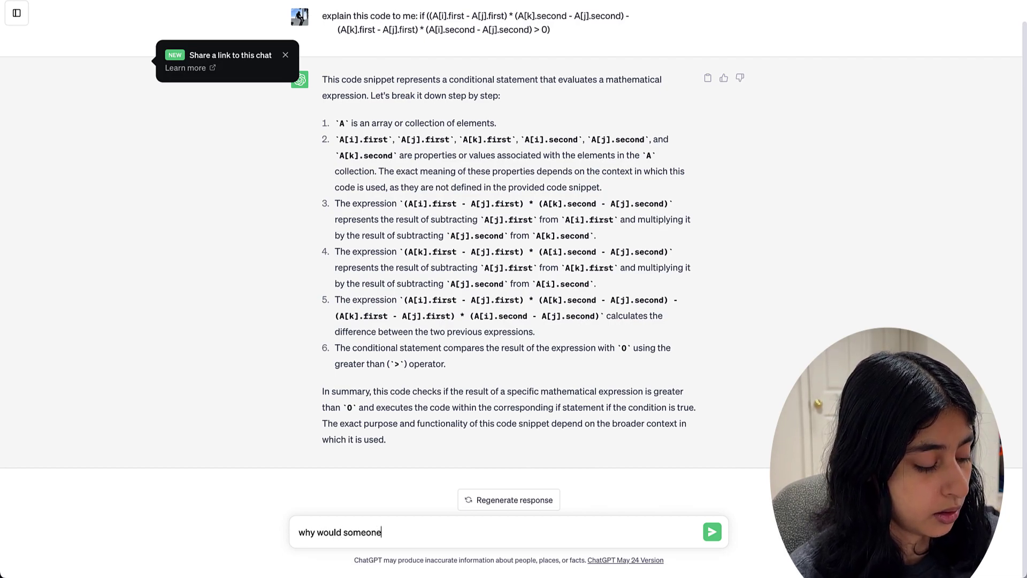
{"action": "key", "text": "ctrl+a"}
{"action": "type", "text": "what "}
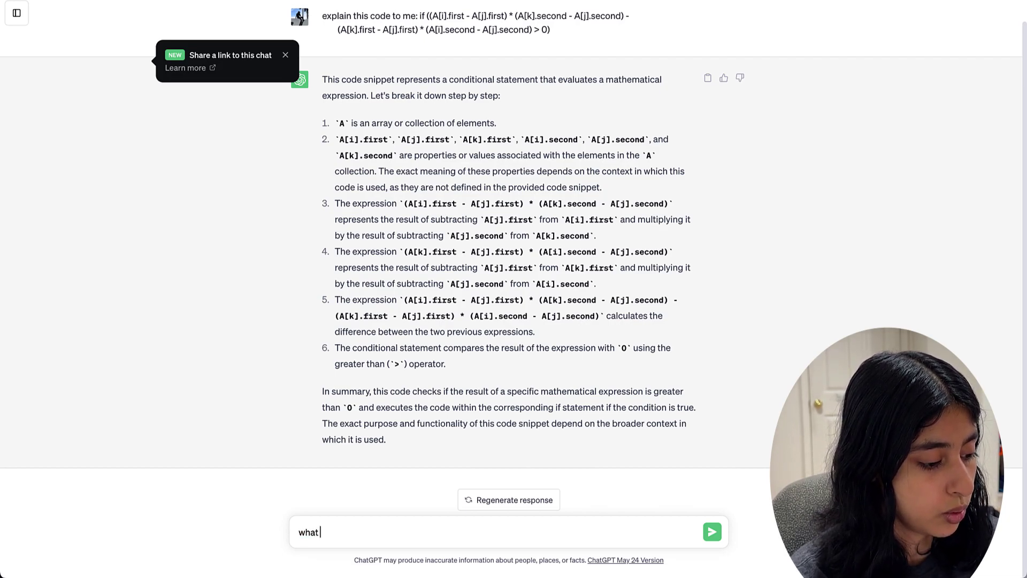
{"action": "type", "text": "would this code be used for"}
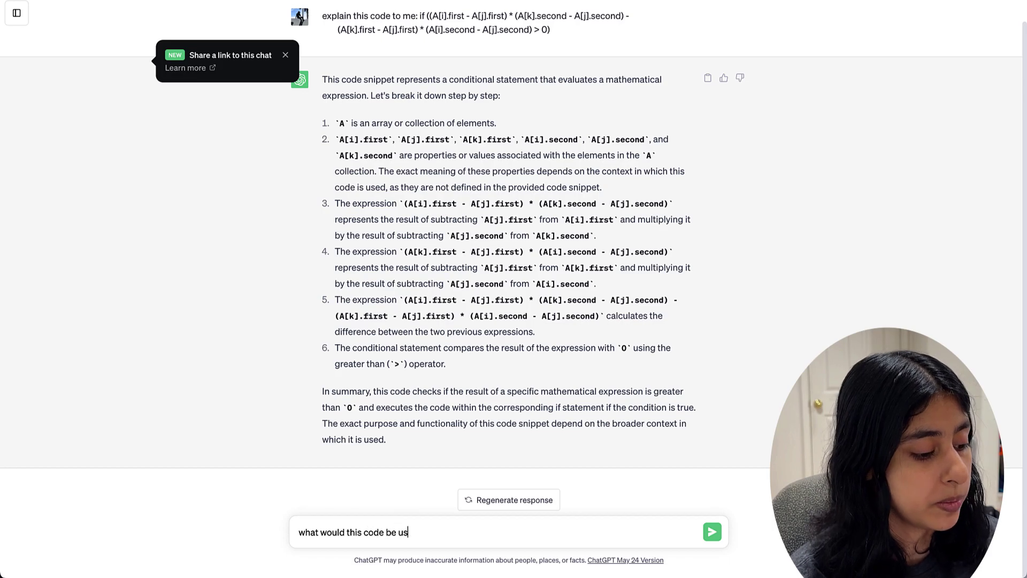
{"action": "key", "text": "Return"}
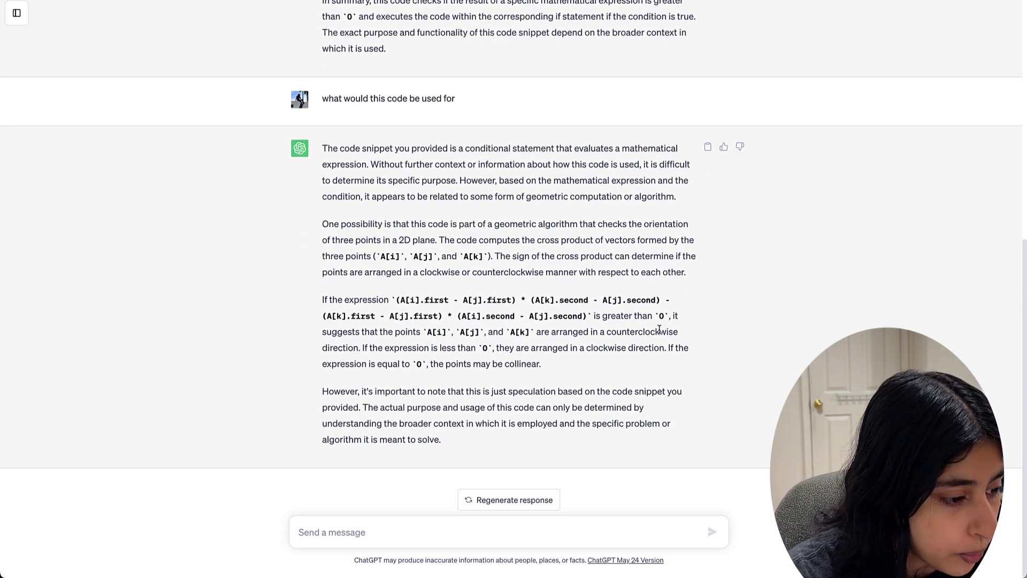
{"action": "left_click_drag", "start_coordinate": [457, 182], "coordinate": [669, 196]}
{"action": "left_click", "coordinate": [679, 198]}
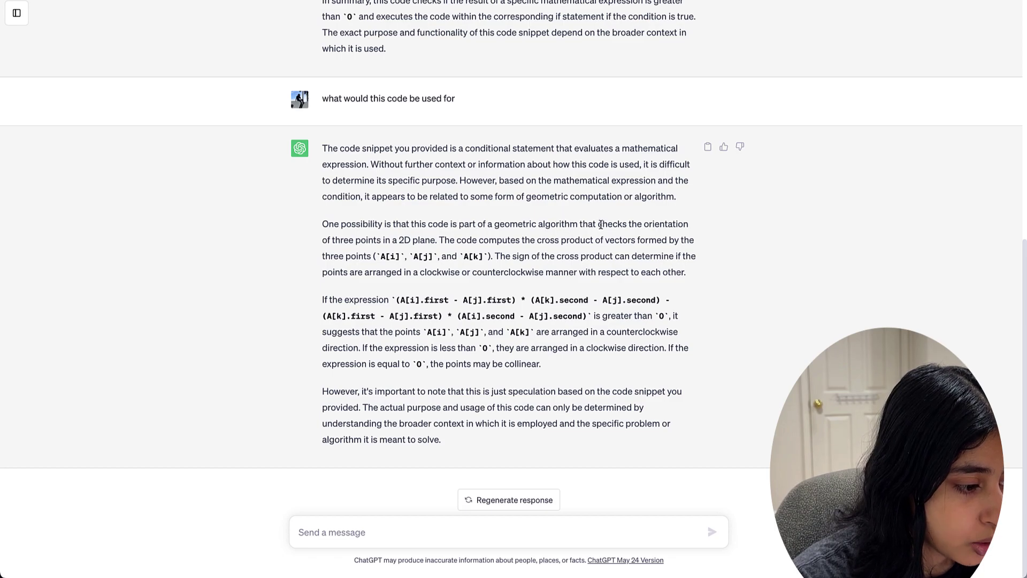
{"action": "left_click_drag", "start_coordinate": [327, 240], "coordinate": [519, 273]}
{"action": "left_click", "coordinate": [536, 266]}
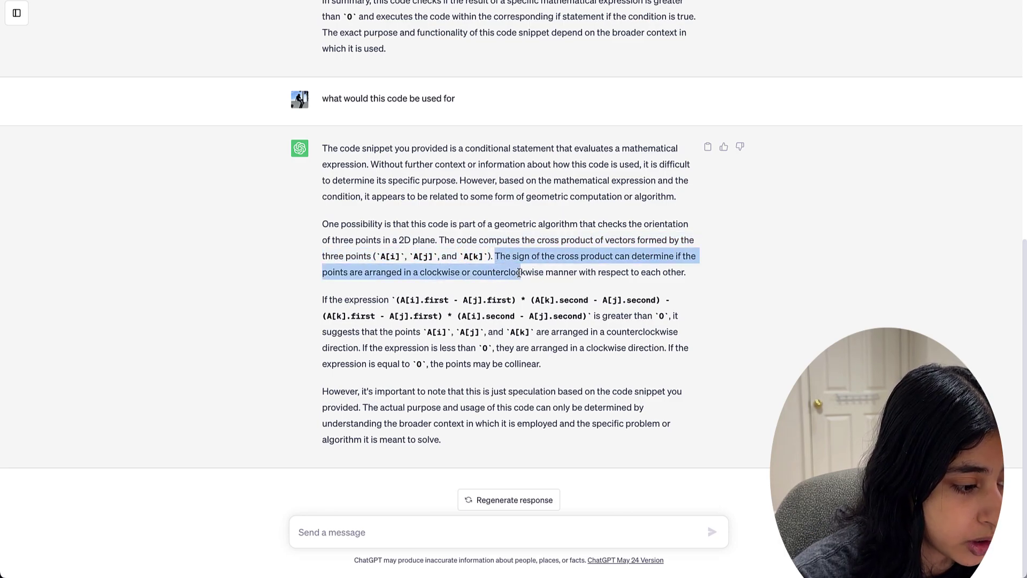
{"action": "left_click", "coordinate": [455, 279]}
{"action": "left_click_drag", "start_coordinate": [323, 274], "coordinate": [586, 274]}
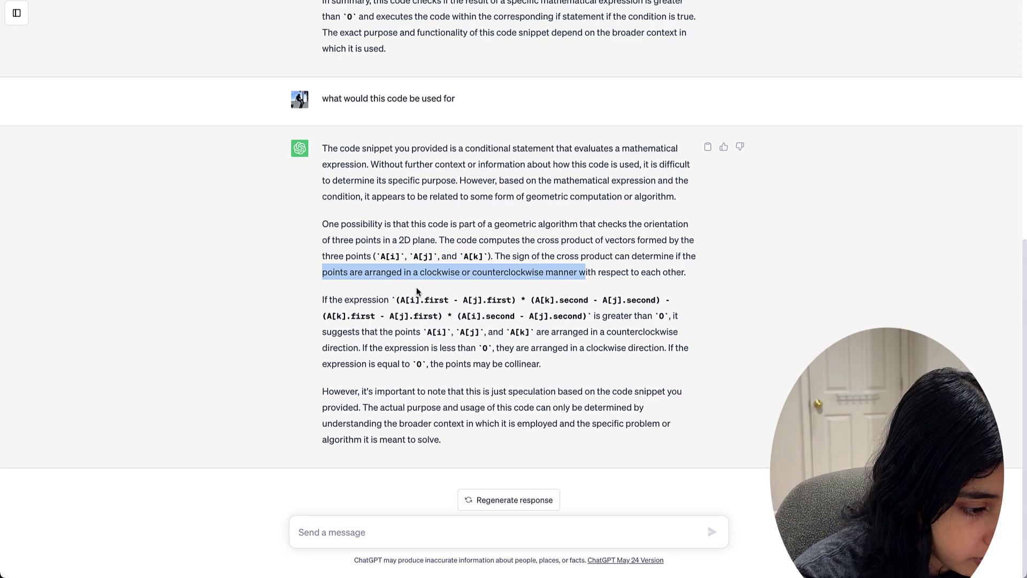
{"action": "left_click_drag", "start_coordinate": [601, 317], "coordinate": [650, 317]}
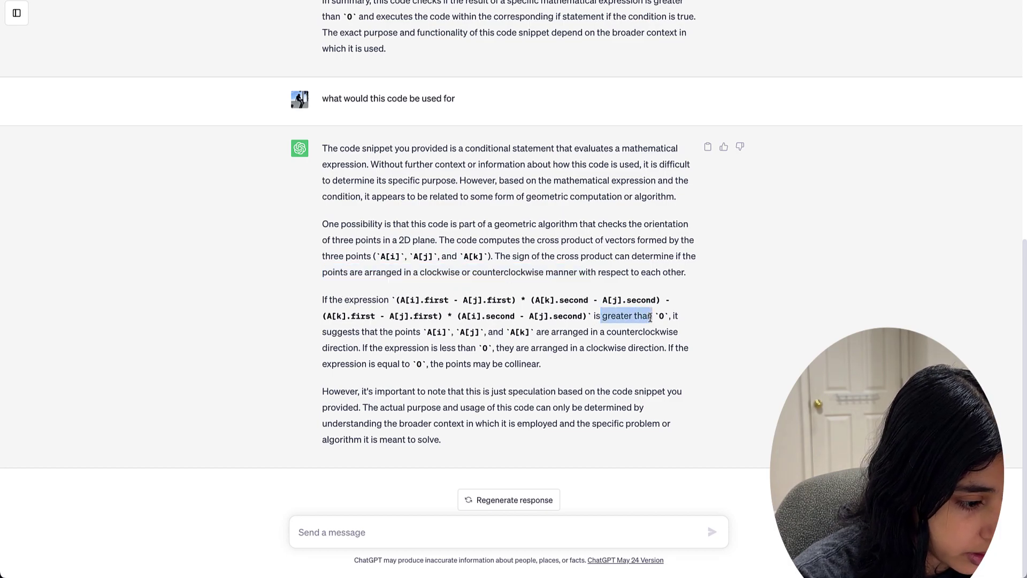
{"action": "left_click_drag", "start_coordinate": [424, 333], "coordinate": [683, 335]}
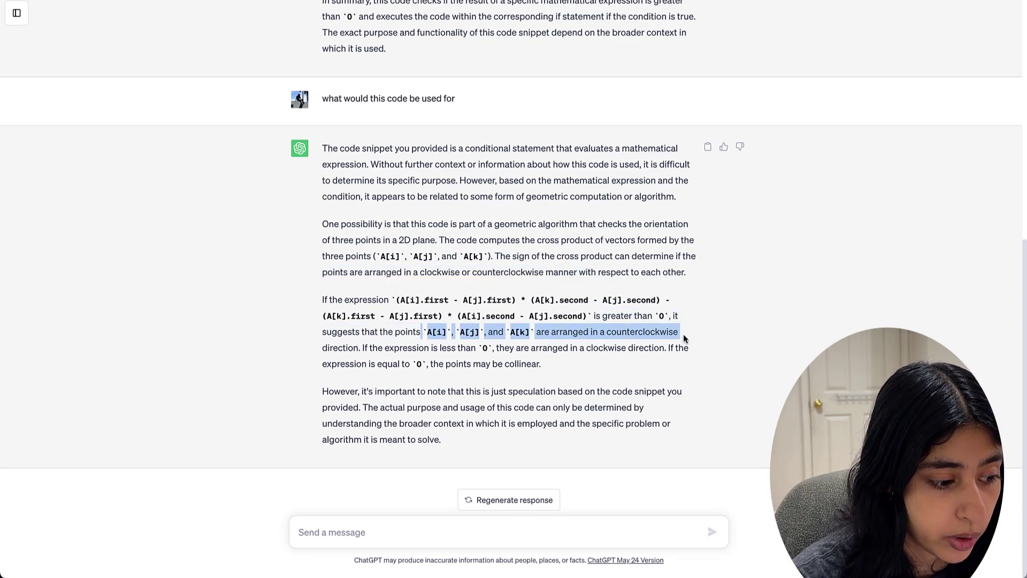
{"action": "left_click_drag", "start_coordinate": [433, 348], "coordinate": [677, 353]}
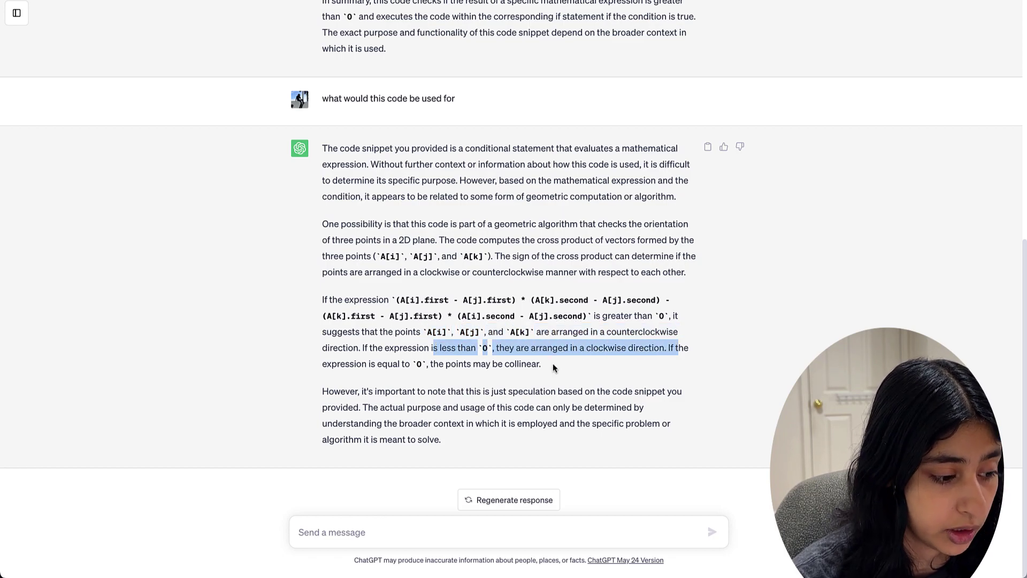
{"action": "left_click_drag", "start_coordinate": [553, 367], "coordinate": [387, 367]}
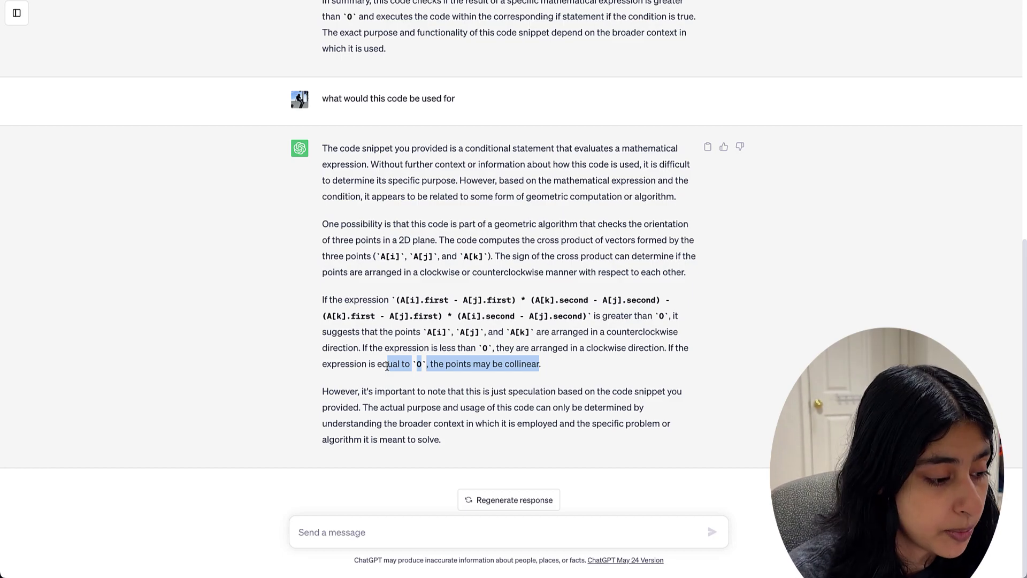
{"action": "left_click", "coordinate": [387, 367]}
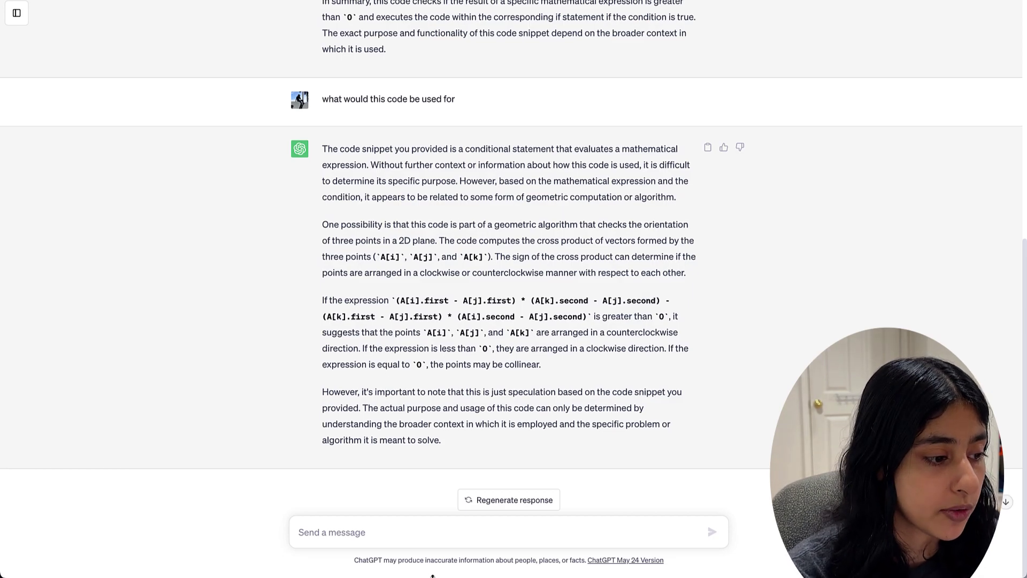
{"action": "scroll", "coordinate": [475, 302], "scroll_direction": "up", "scroll_amount": 8}
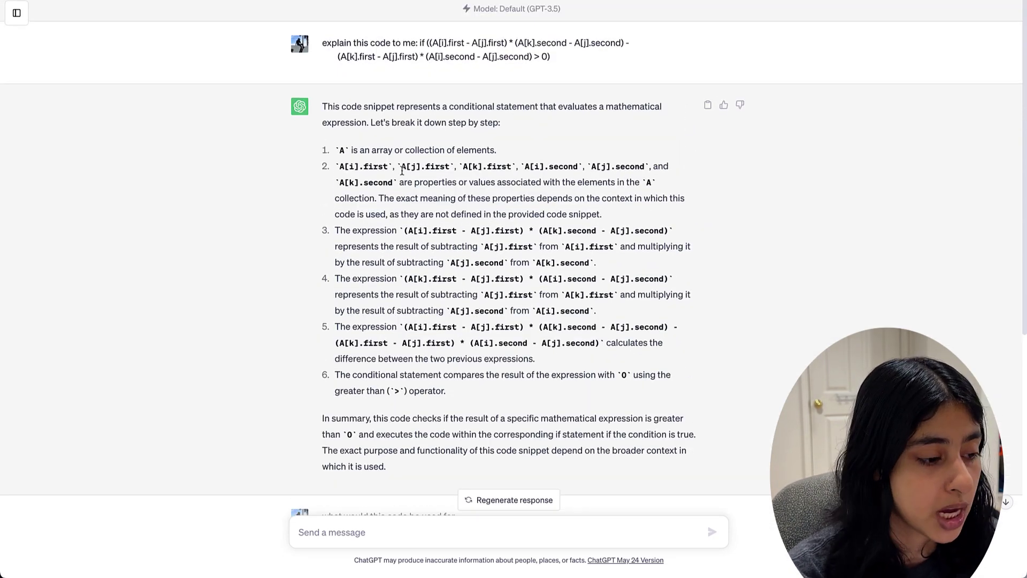
{"action": "triple_click", "coordinate": [335, 44]}
{"action": "left_click", "coordinate": [335, 44]}
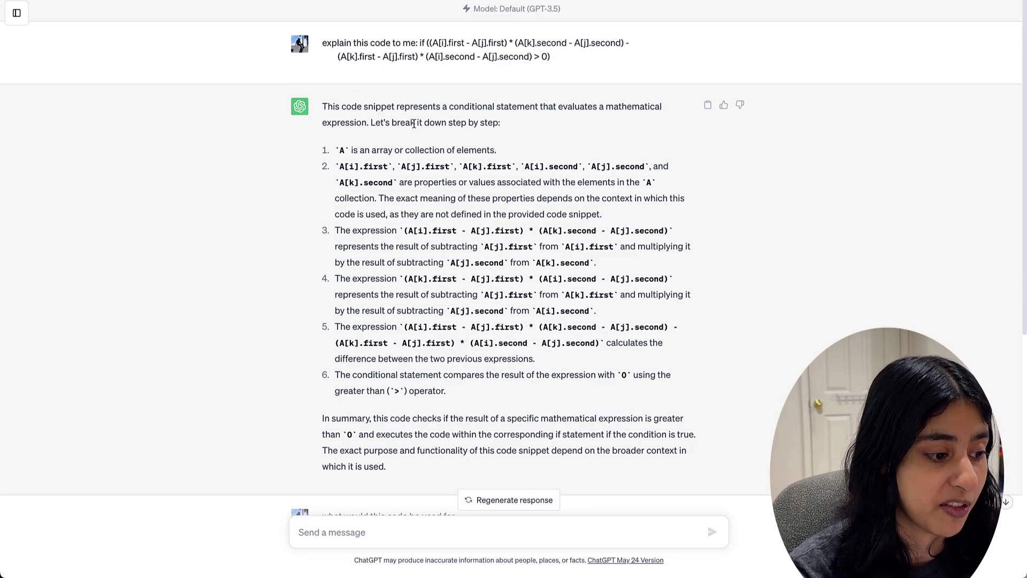
{"action": "left_click_drag", "start_coordinate": [321, 101], "coordinate": [449, 267]}
{"action": "left_click", "coordinate": [449, 268]}
{"action": "scroll", "coordinate": [480, 278], "scroll_direction": "down", "scroll_amount": 3}
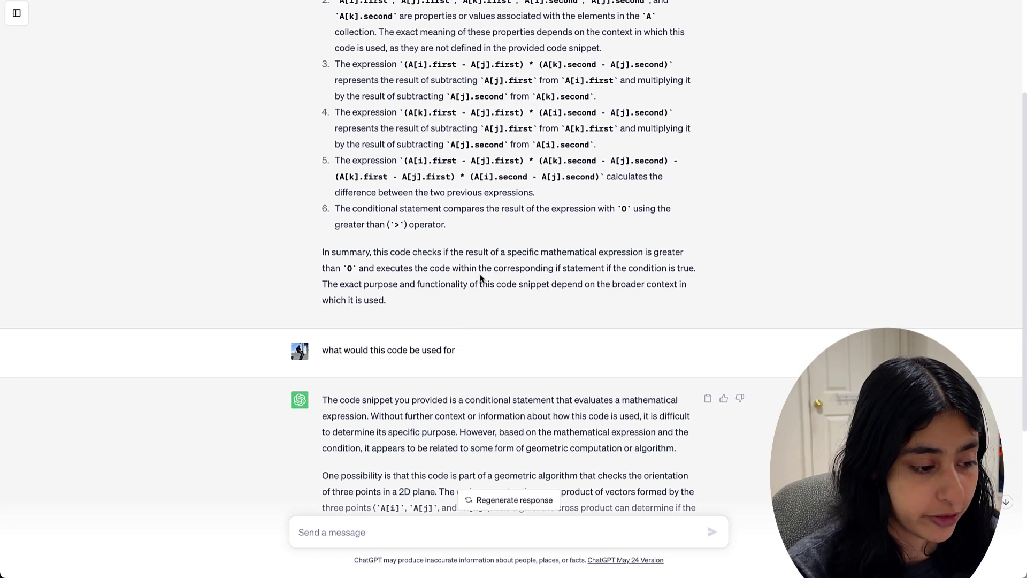
{"action": "scroll", "coordinate": [390, 217], "scroll_direction": "down", "scroll_amount": 3}
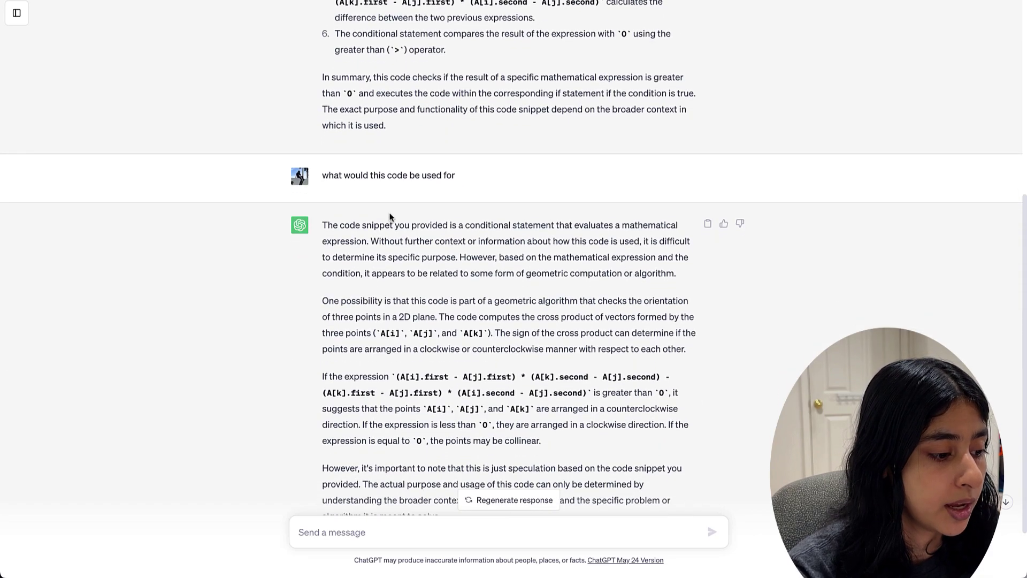
{"action": "scroll", "coordinate": [505, 465], "scroll_direction": "down", "scroll_amount": 2}
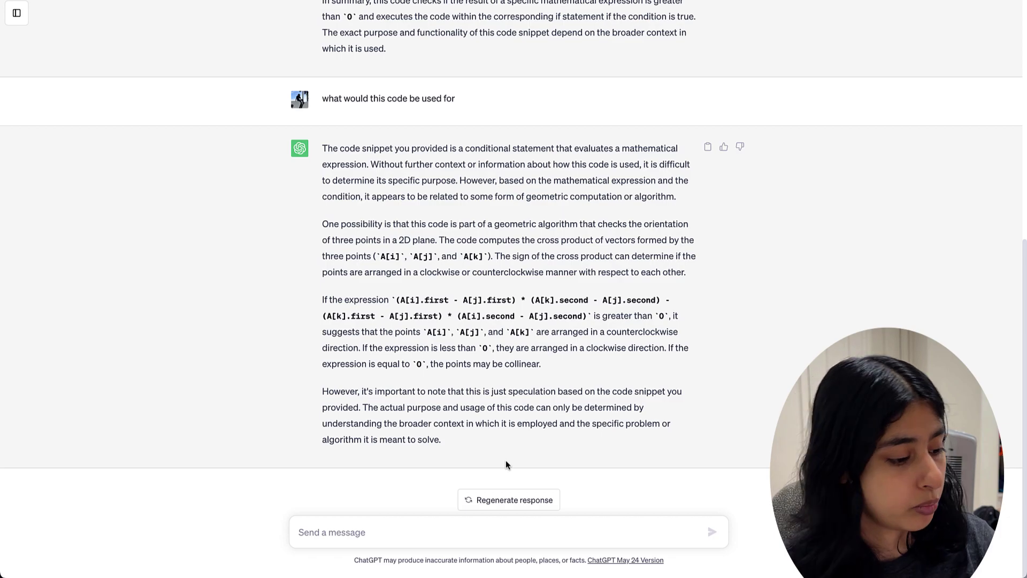
Send the request 'teach me about prefix sums'.
{"action": "left_click", "coordinate": [377, 533]}
{"action": "type", "text": "t"}
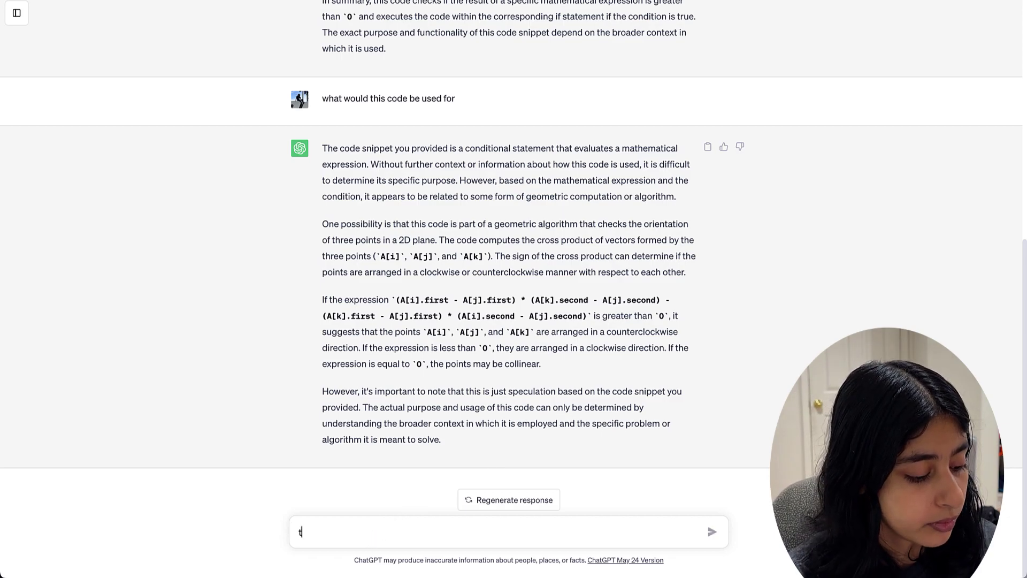
{"action": "type", "text": "each me about prefix"}
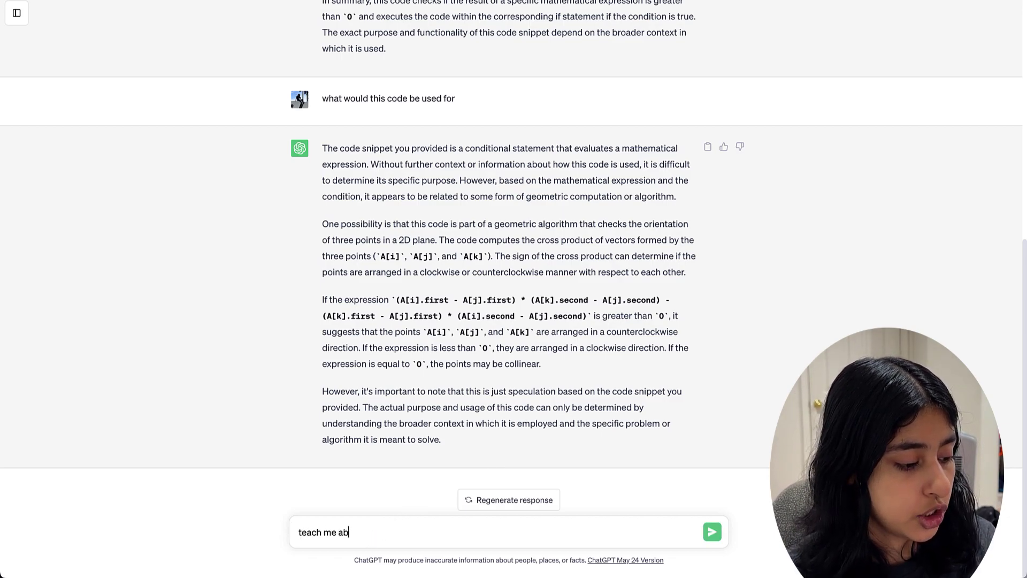
{"action": "type", "text": " sums"}
{"action": "key", "text": "Return"}
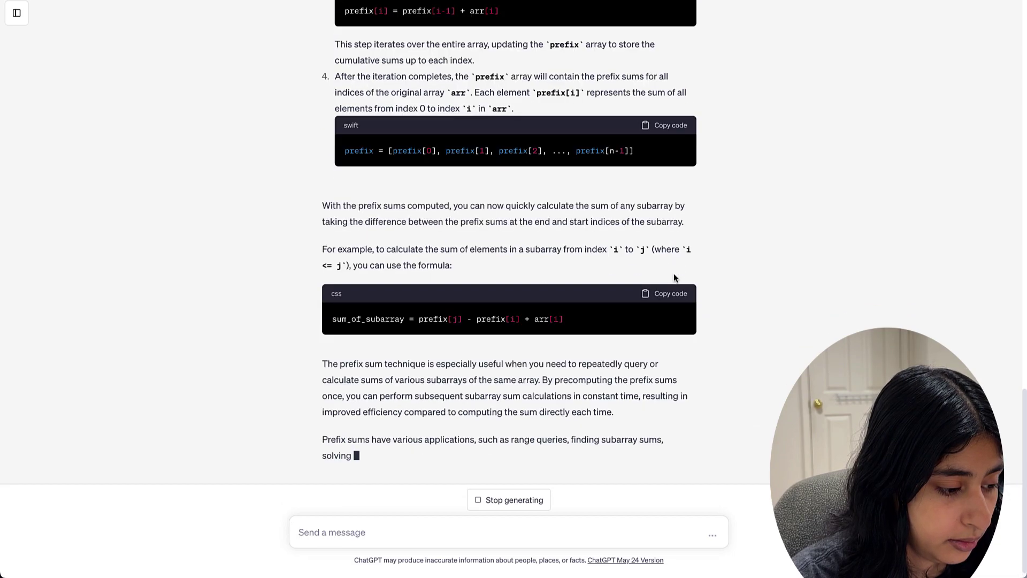
{"action": "scroll", "coordinate": [674, 276], "scroll_direction": "up", "scroll_amount": 3}
{"action": "scroll", "coordinate": [674, 277], "scroll_direction": "up", "scroll_amount": 5}
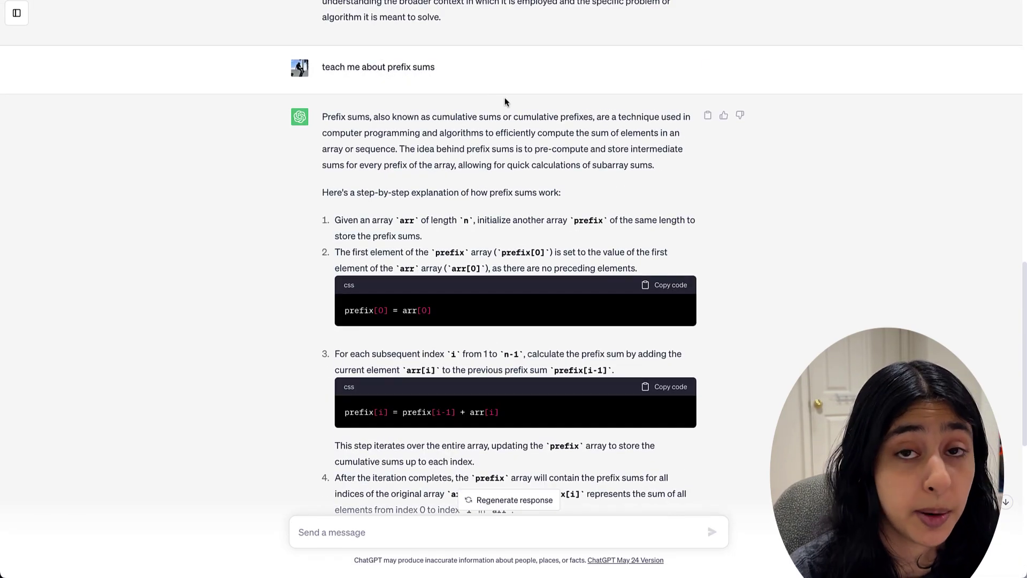
{"action": "scroll", "coordinate": [503, 318], "scroll_direction": "down", "scroll_amount": 2}
{"action": "scroll", "coordinate": [503, 317], "scroll_direction": "down", "scroll_amount": 3}
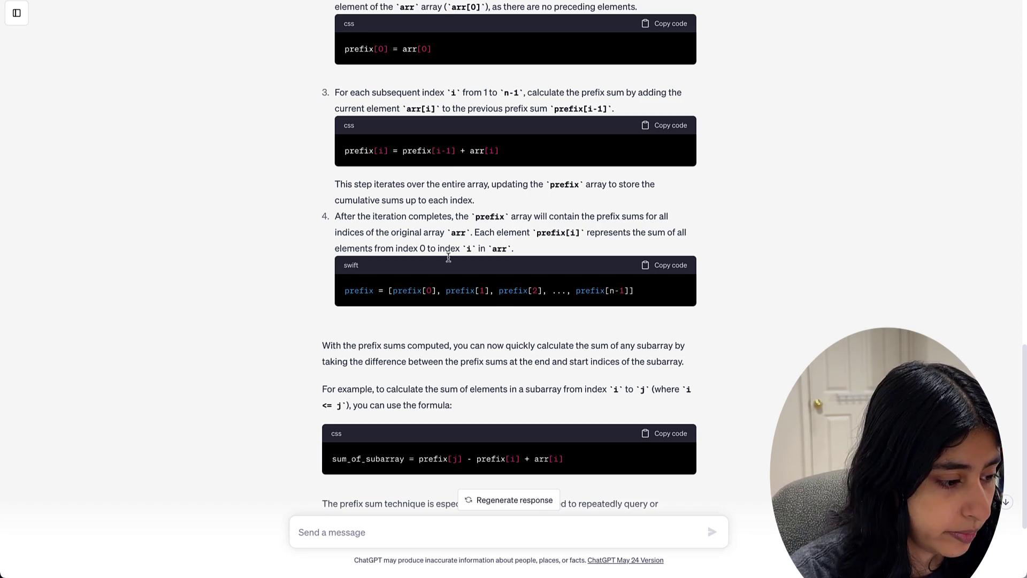
{"action": "left_click_drag", "start_coordinate": [413, 216], "coordinate": [559, 217]}
{"action": "left_click_drag", "start_coordinate": [635, 236], "coordinate": [637, 257]}
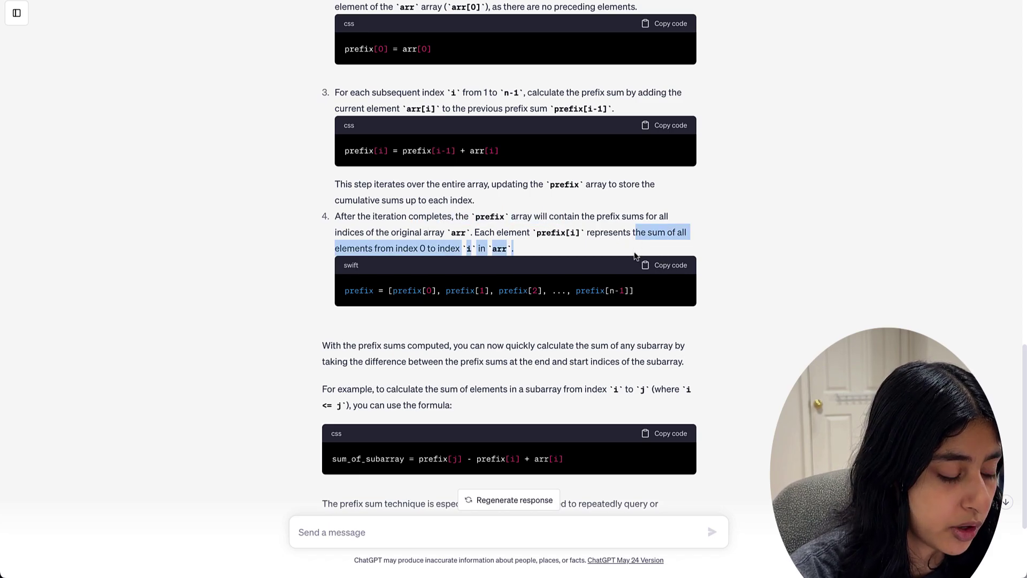
{"action": "left_click", "coordinate": [508, 258]}
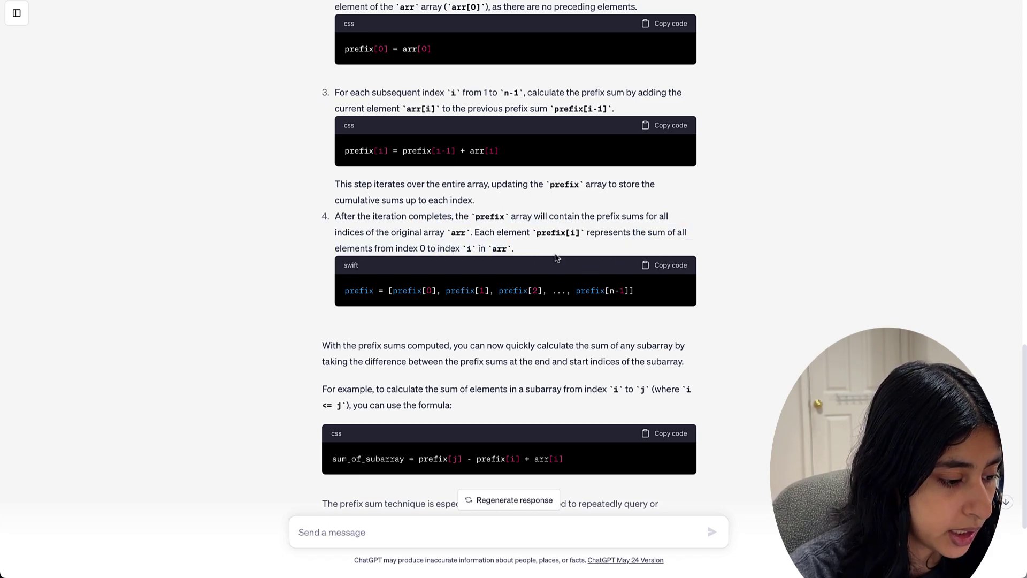
{"action": "scroll", "coordinate": [538, 332], "scroll_direction": "down", "scroll_amount": 1}
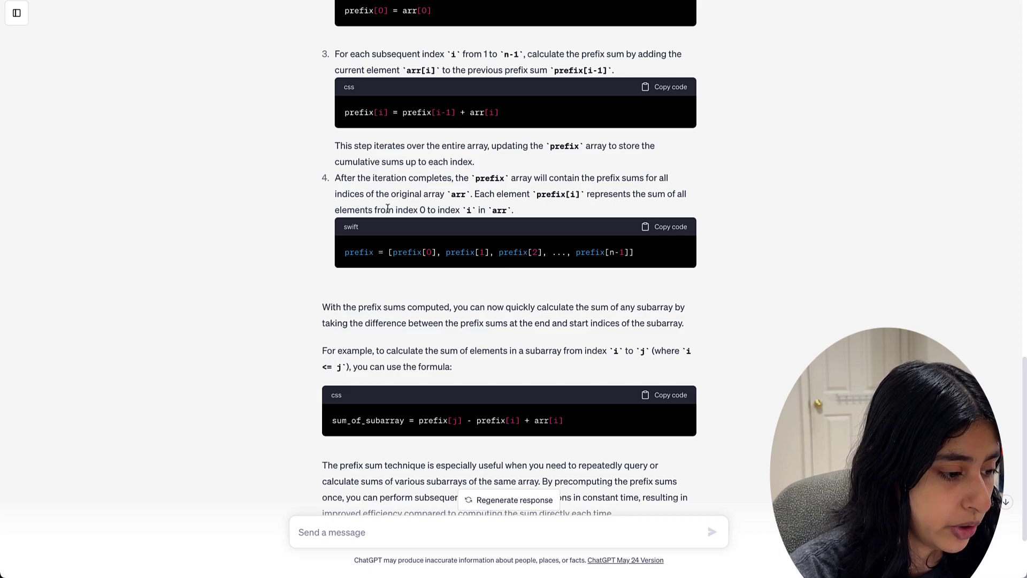
{"action": "left_click_drag", "start_coordinate": [388, 209], "coordinate": [489, 210]}
{"action": "left_click", "coordinate": [465, 319]}
{"action": "scroll", "coordinate": [465, 320], "scroll_direction": "down", "scroll_amount": 1}
{"action": "scroll", "coordinate": [465, 319], "scroll_direction": "down", "scroll_amount": 3}
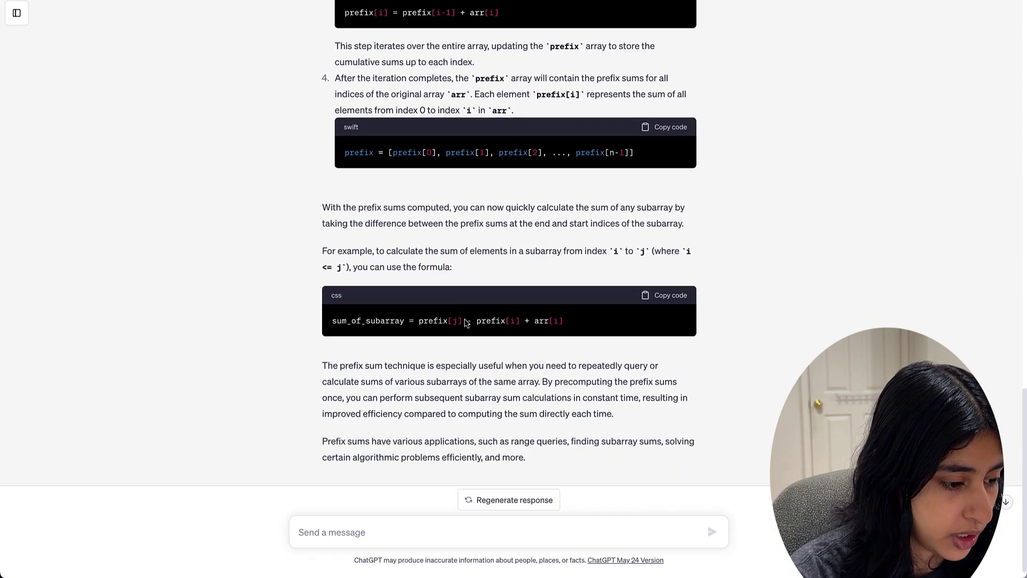
{"action": "left_click_drag", "start_coordinate": [563, 251], "coordinate": [651, 251]}
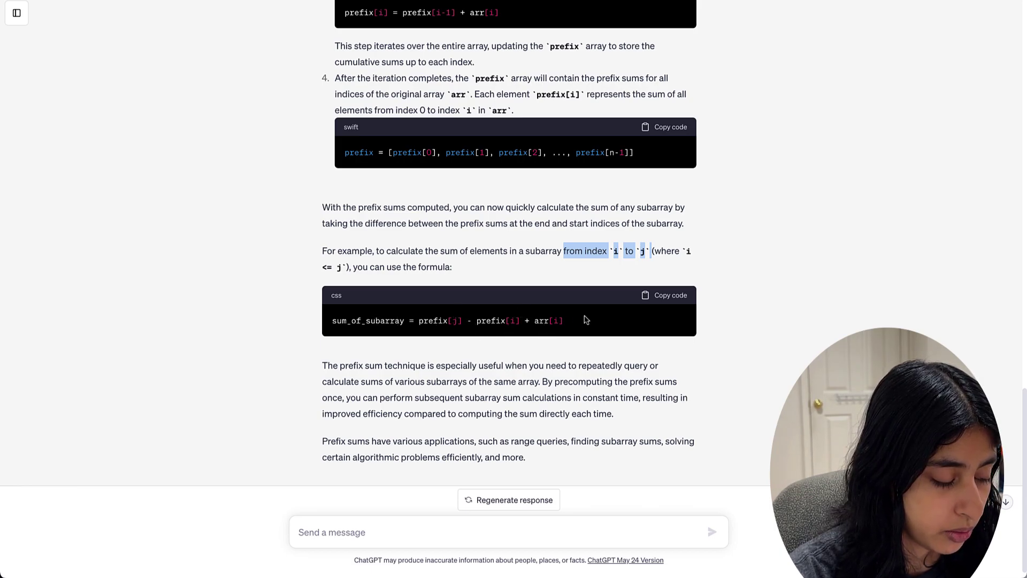
{"action": "left_click_drag", "start_coordinate": [419, 321], "coordinate": [567, 324]}
{"action": "left_click", "coordinate": [568, 324]}
{"action": "left_click", "coordinate": [350, 518]}
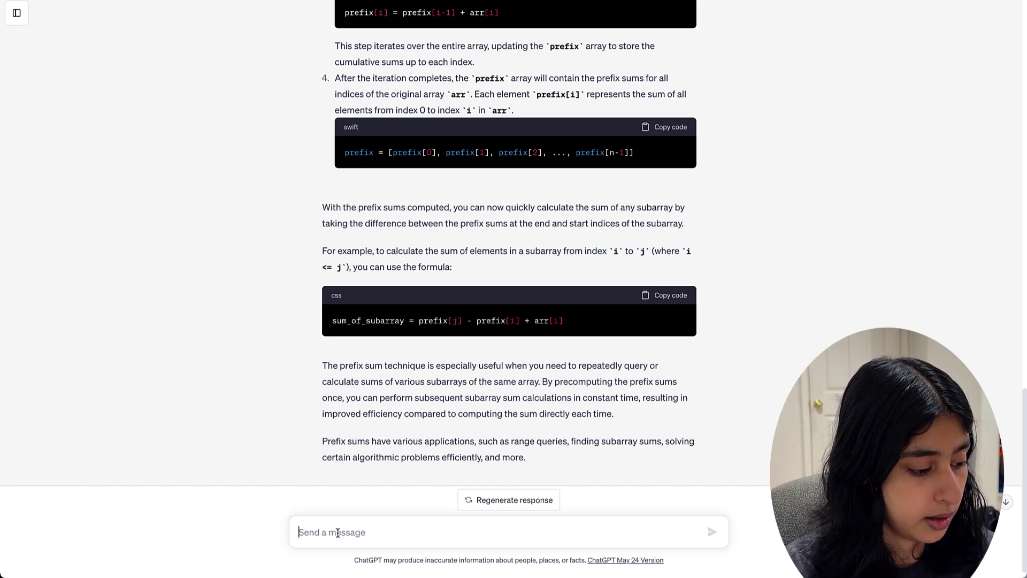
{"action": "type", "text": "prefix["}
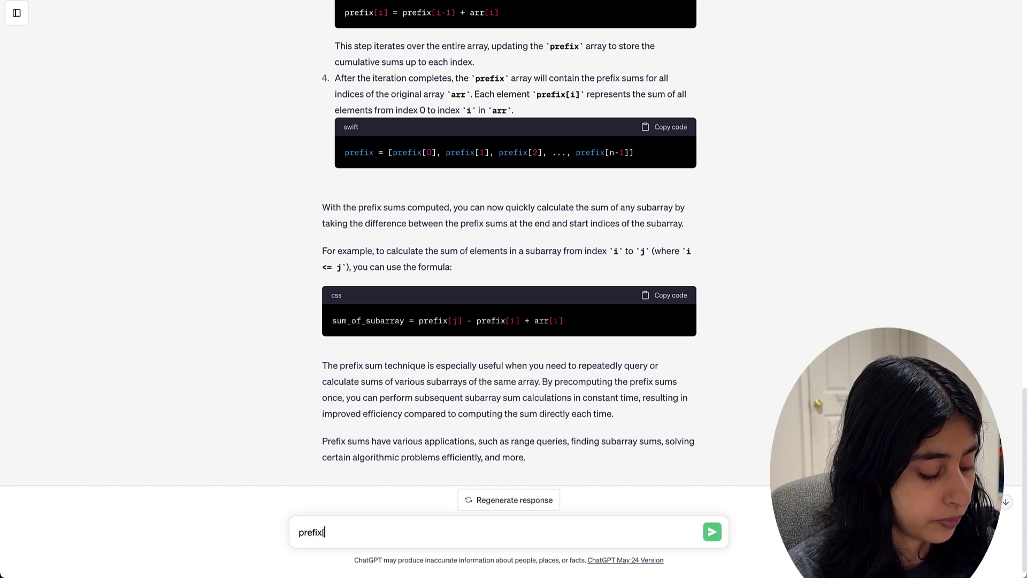
{"action": "type", "text": "j] - prefix[i-1"}
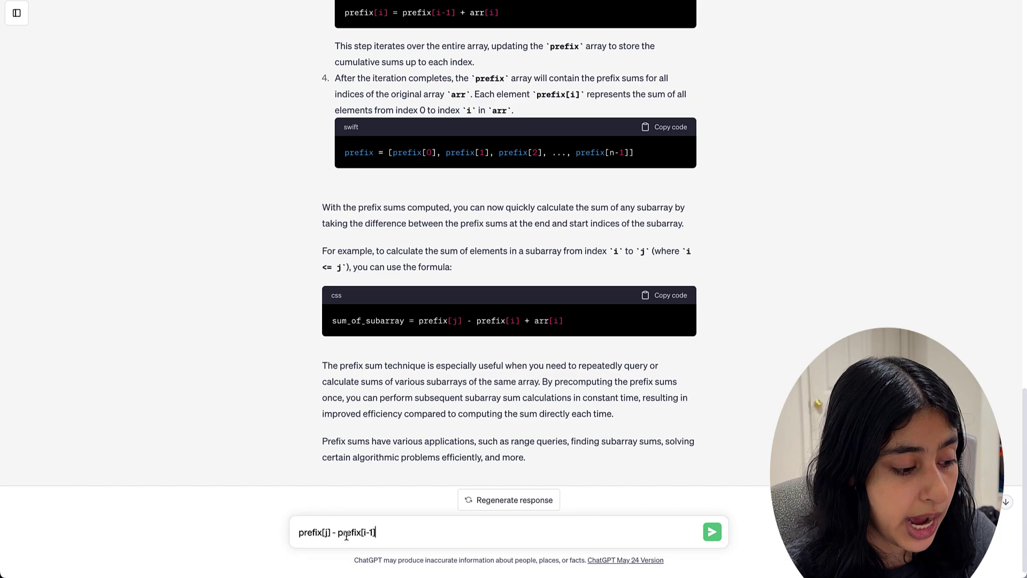
{"action": "left_click_drag", "start_coordinate": [338, 533], "coordinate": [444, 535]}
{"action": "left_click", "coordinate": [393, 532]}
{"action": "key", "text": "BackSpace"}
{"action": "key", "text": "ctrl+z"}
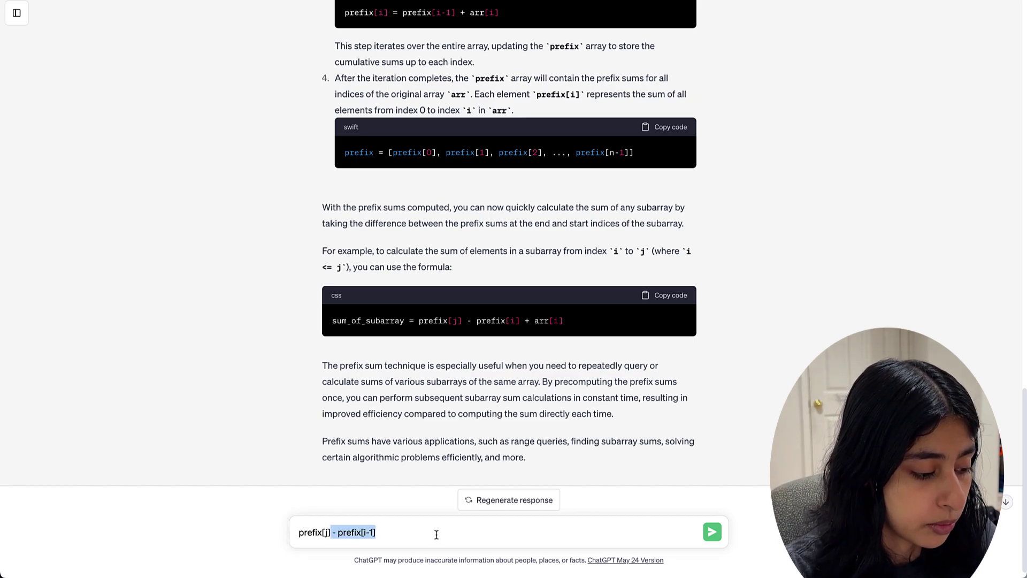
{"action": "key", "text": "Right"}
{"action": "key", "text": "ctrl+a"}
{"action": "key", "text": "BackSpace"}
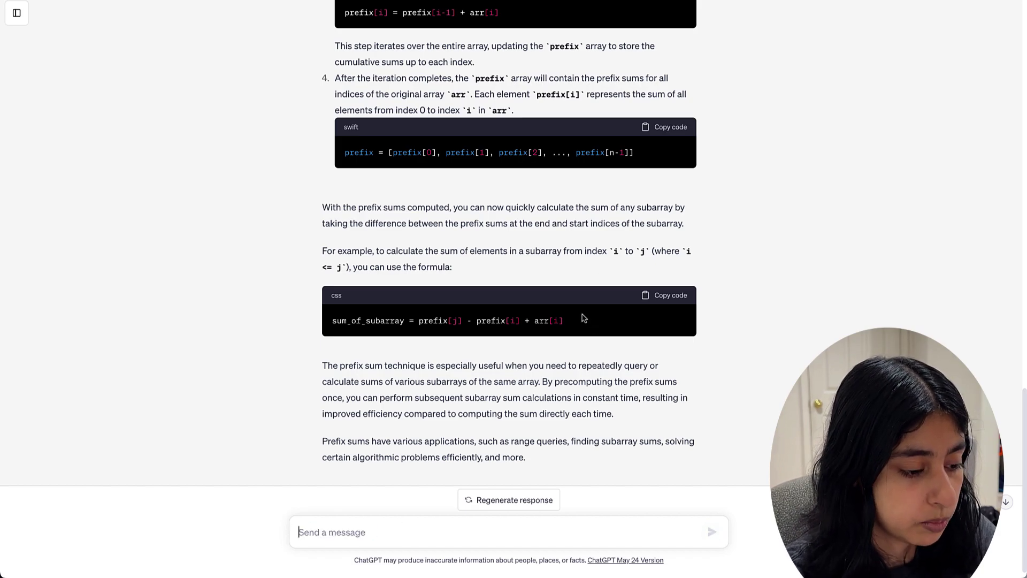
{"action": "left_click_drag", "start_coordinate": [582, 319], "coordinate": [417, 330]}
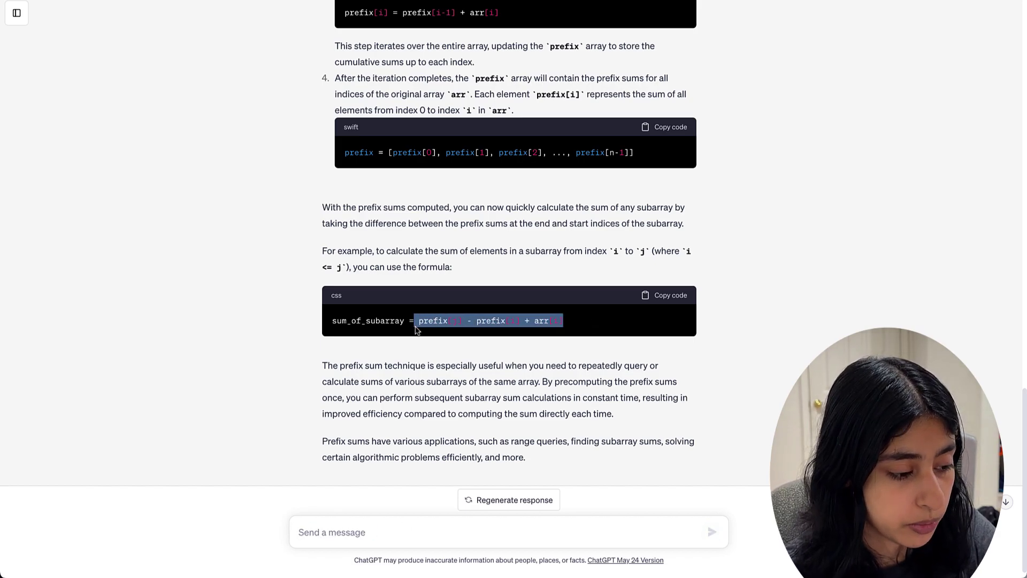
{"action": "triple_click", "coordinate": [416, 330]}
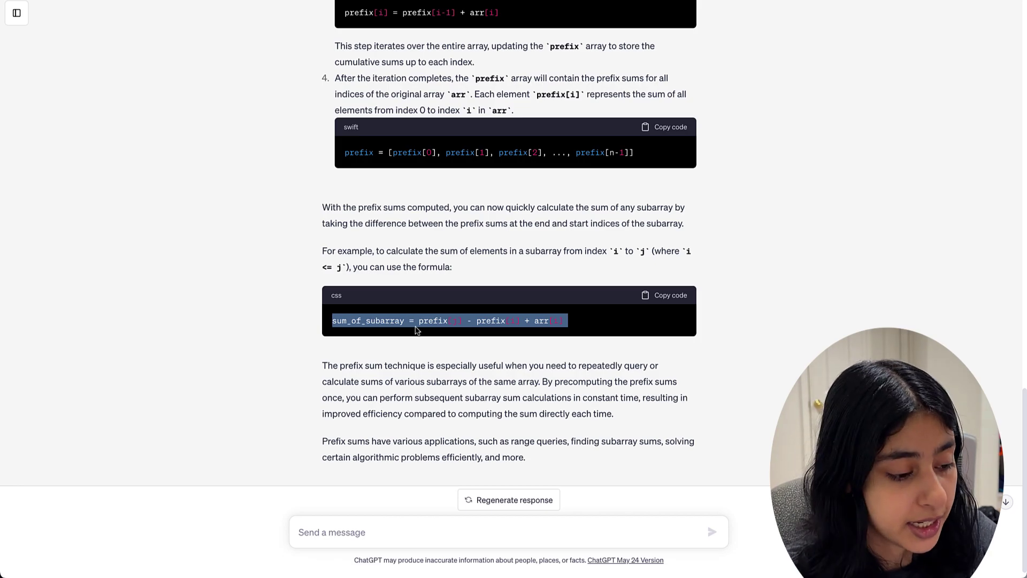
{"action": "left_click", "coordinate": [416, 330]}
{"action": "triple_click", "coordinate": [417, 330]}
{"action": "key", "text": "ctrl+c"}
{"action": "left_click", "coordinate": [416, 330]}
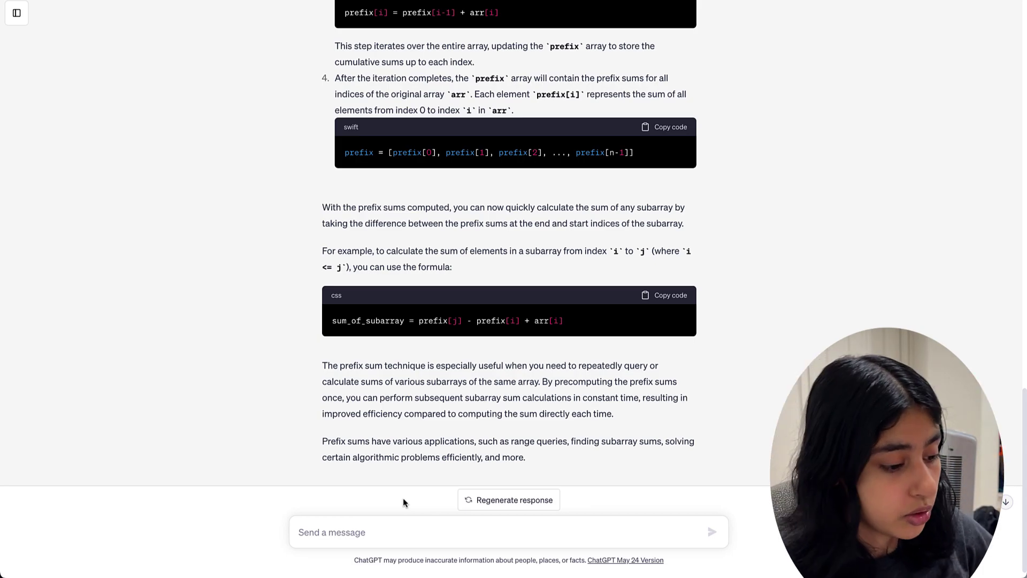
{"action": "scroll", "coordinate": [471, 428], "scroll_direction": "down", "scroll_amount": 1}
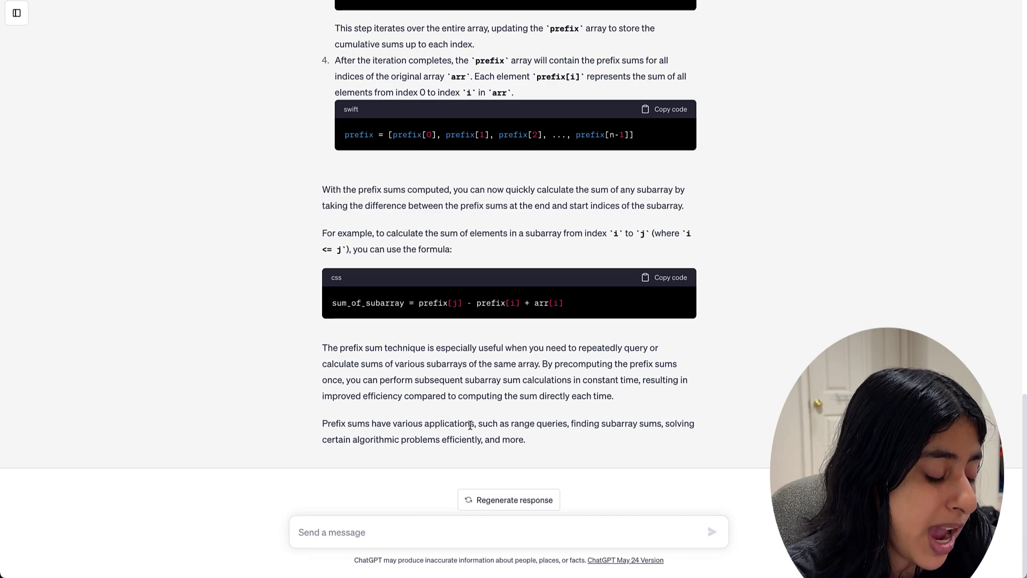
Ask 'why does the formula sum_of_subarray = prefix[j] - prefix[i] + arr[i] work', pasting the copied formula.
{"action": "left_click", "coordinate": [368, 532]}
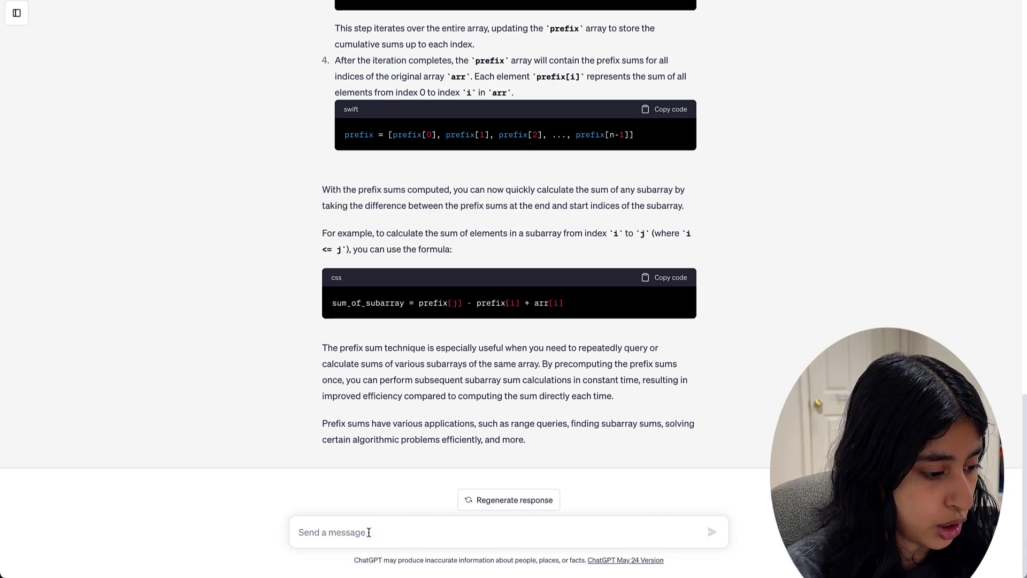
{"action": "type", "text": "why doe"}
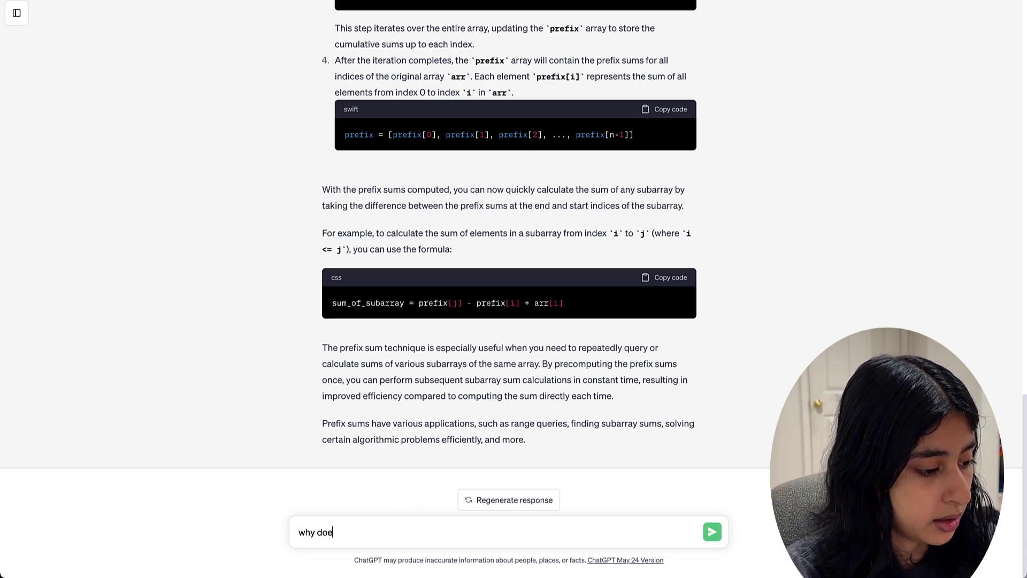
{"action": "type", "text": "s the "}
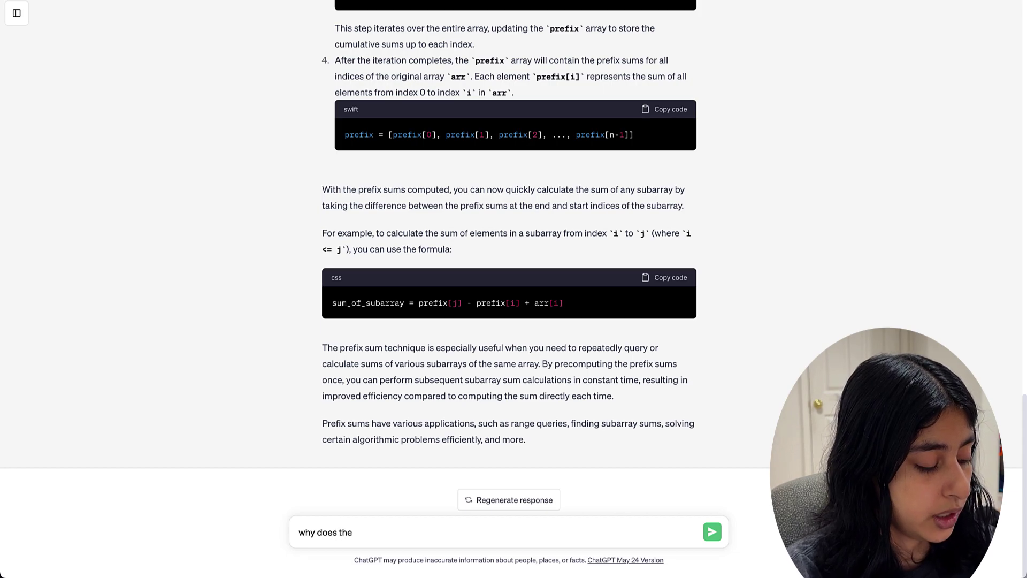
{"action": "type", "text": "formula"}
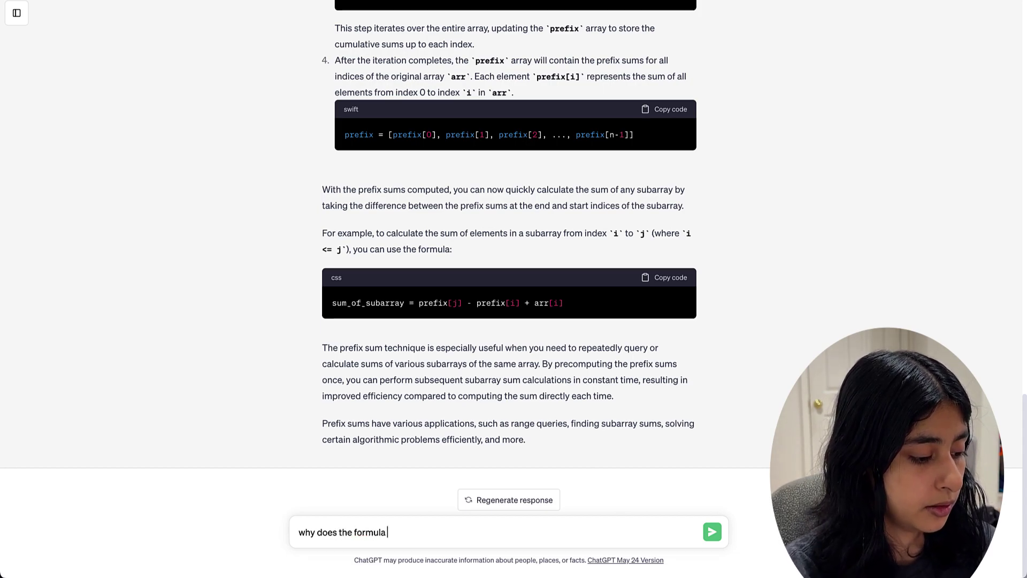
{"action": "left_click", "coordinate": [669, 277]}
{"action": "key", "text": "ctrl+v"}
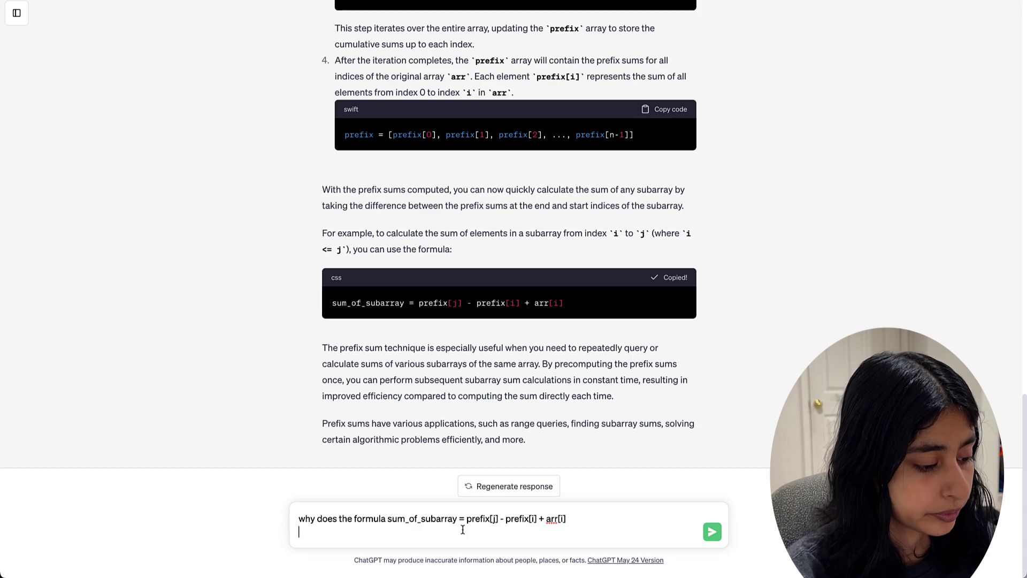
{"action": "key", "text": "BackSpace"}
{"action": "type", "text": "work"}
{"action": "key", "text": "Return"}
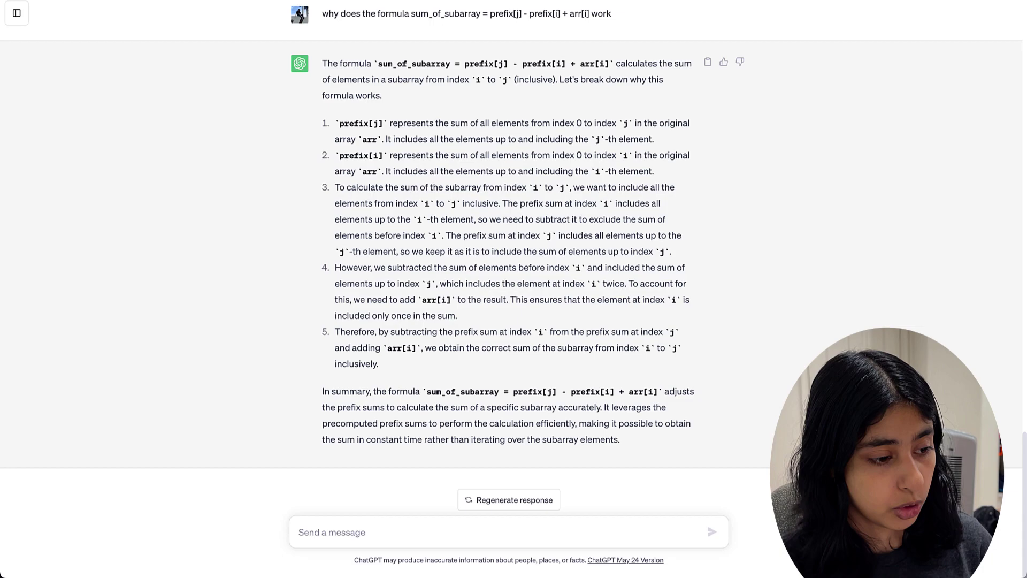
Ask 'what does prefix[i] = prefix[i-1] + arr[i] do', pasting the copied statement.
{"action": "scroll", "coordinate": [516, 442], "scroll_direction": "up", "scroll_amount": 20}
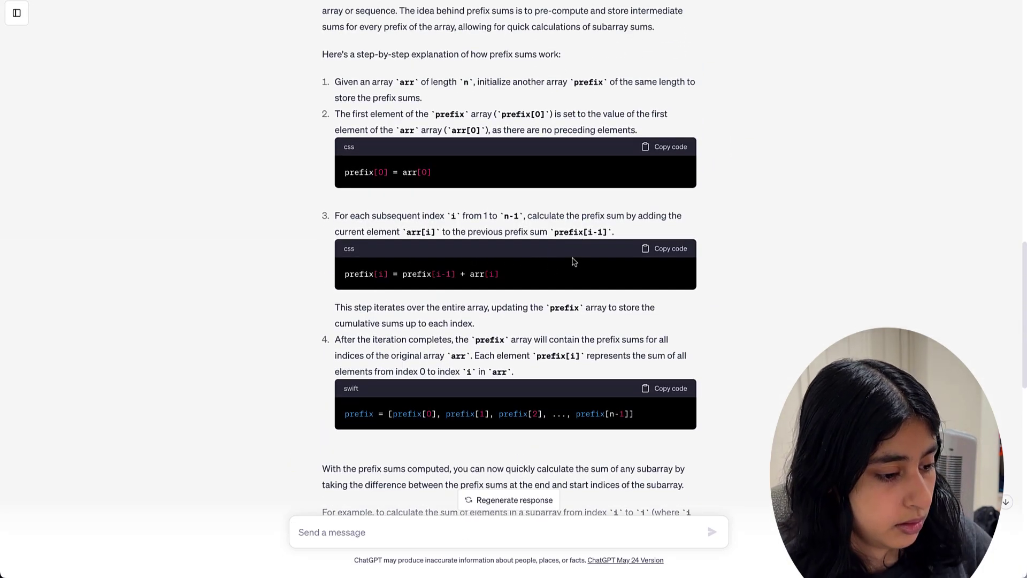
{"action": "left_click", "coordinate": [649, 252]}
{"action": "left_click", "coordinate": [377, 529]}
{"action": "type", "text": "wh"}
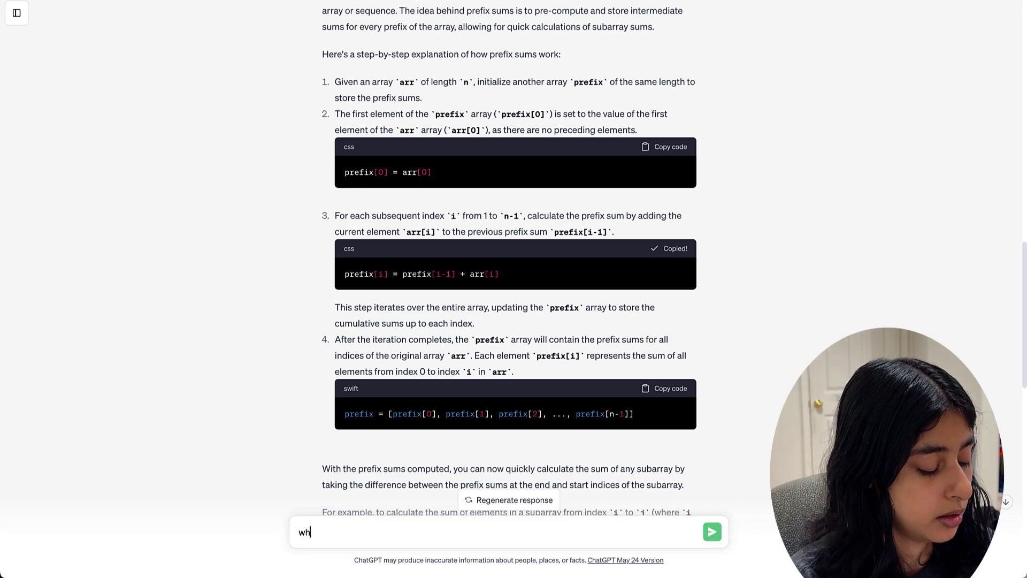
{"action": "type", "text": "y do"}
{"action": "key", "text": "BackSpace"}
{"action": "type", "text": "a"}
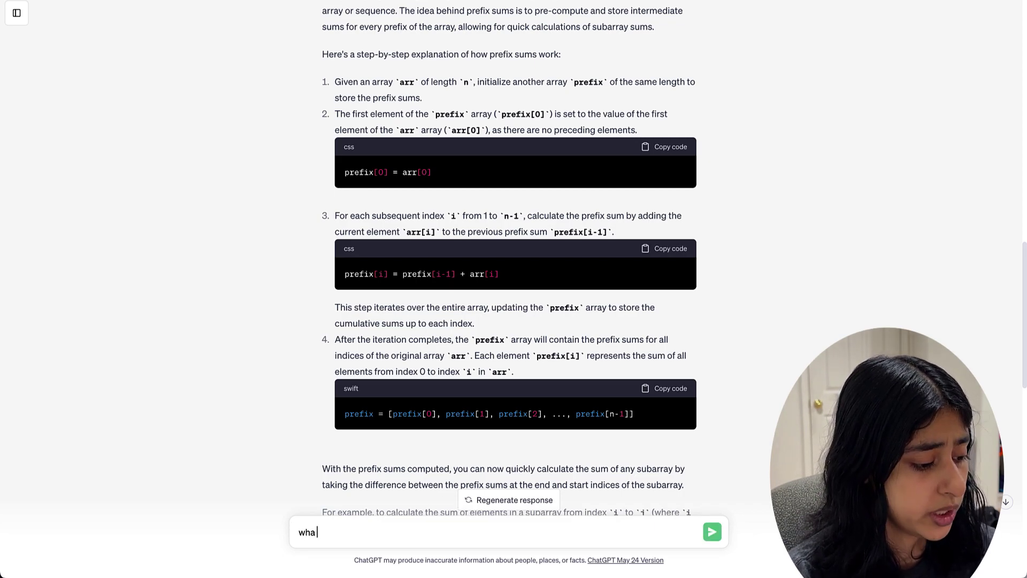
{"action": "type", "text": "t does"}
{"action": "type", "text": "prefix[i] = prefix[i-1] + arr[i]"}
{"action": "key", "text": "BackSpace"}
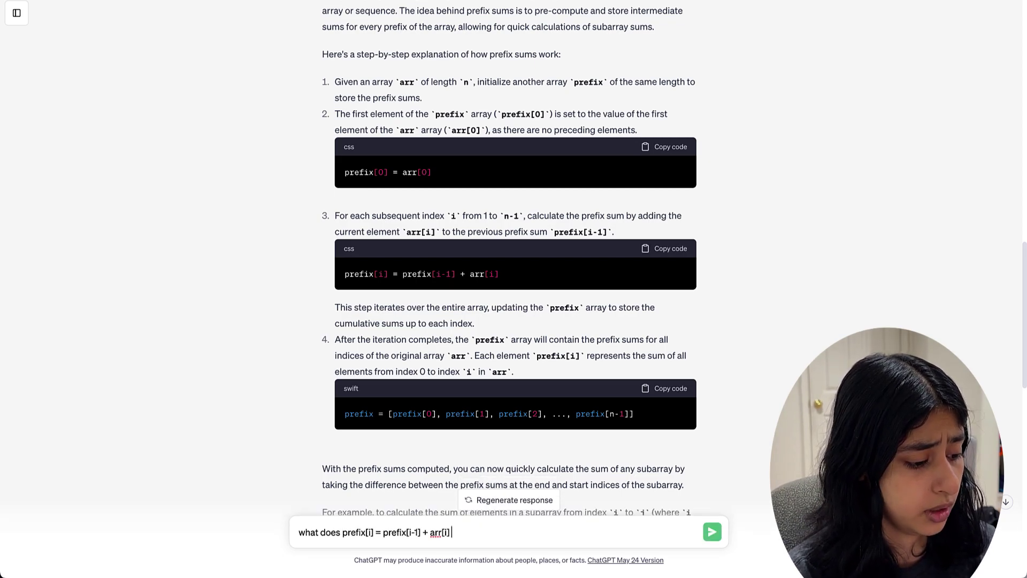
{"action": "type", "text": "do"}
{"action": "key", "text": "Return"}
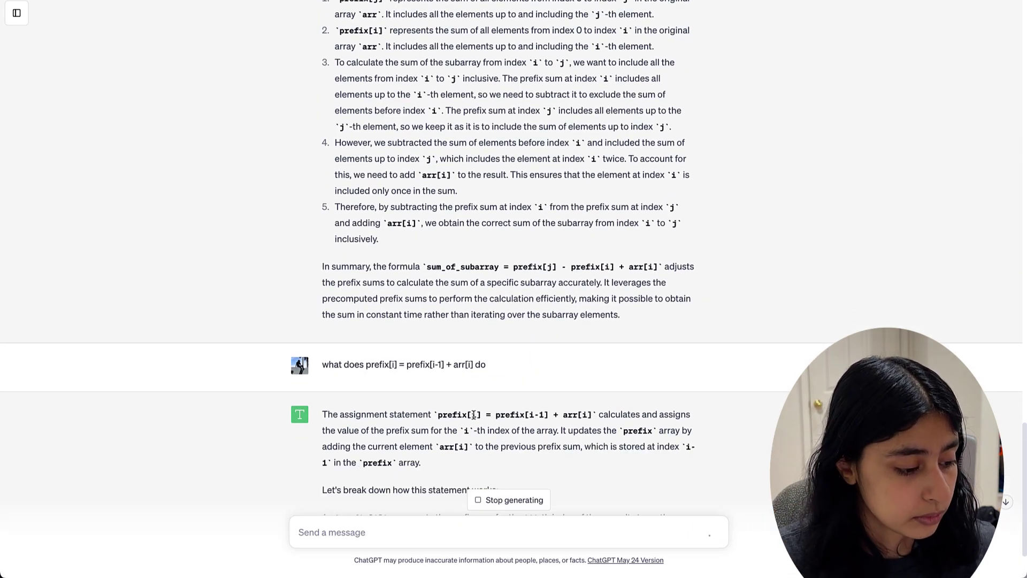
{"action": "scroll", "coordinate": [486, 348], "scroll_direction": "down", "scroll_amount": 4}
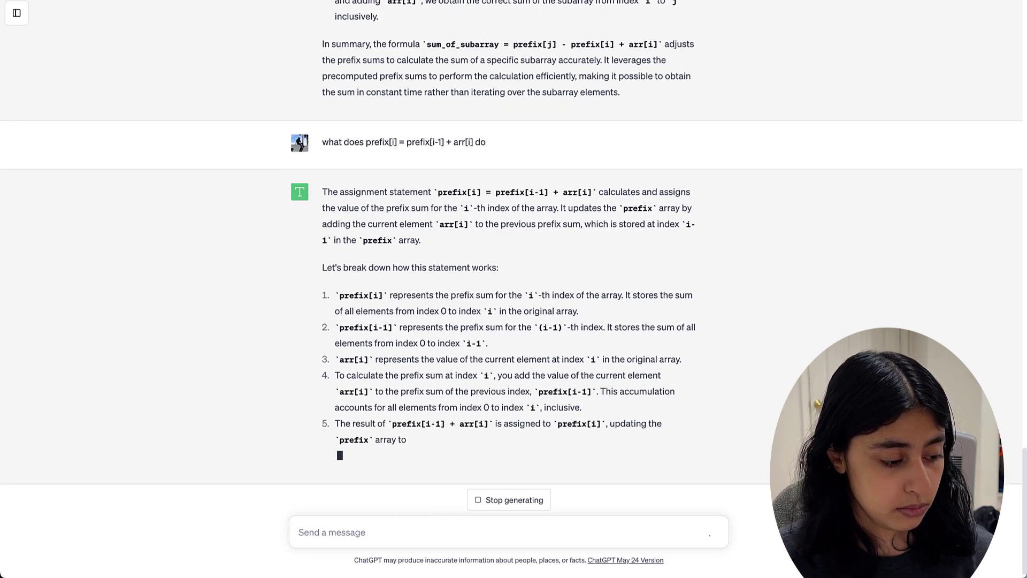